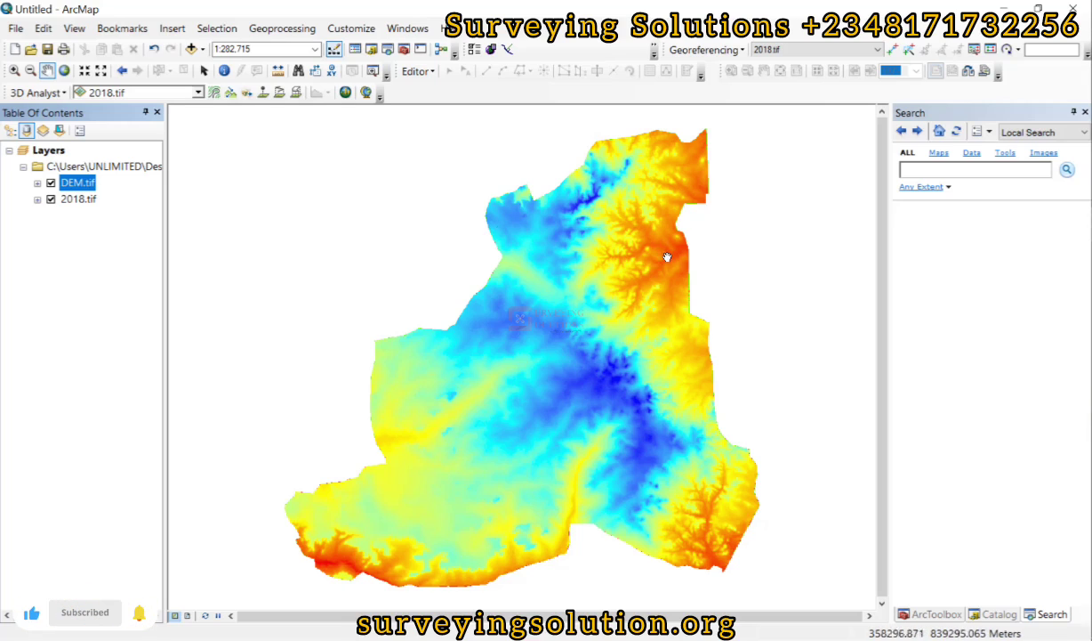
- Check the DEM.tif and 2018.tif legends and briefly hide the DEM to view the 2018 raster beneath it
{"action": "left_click", "coordinate": [39, 183]}
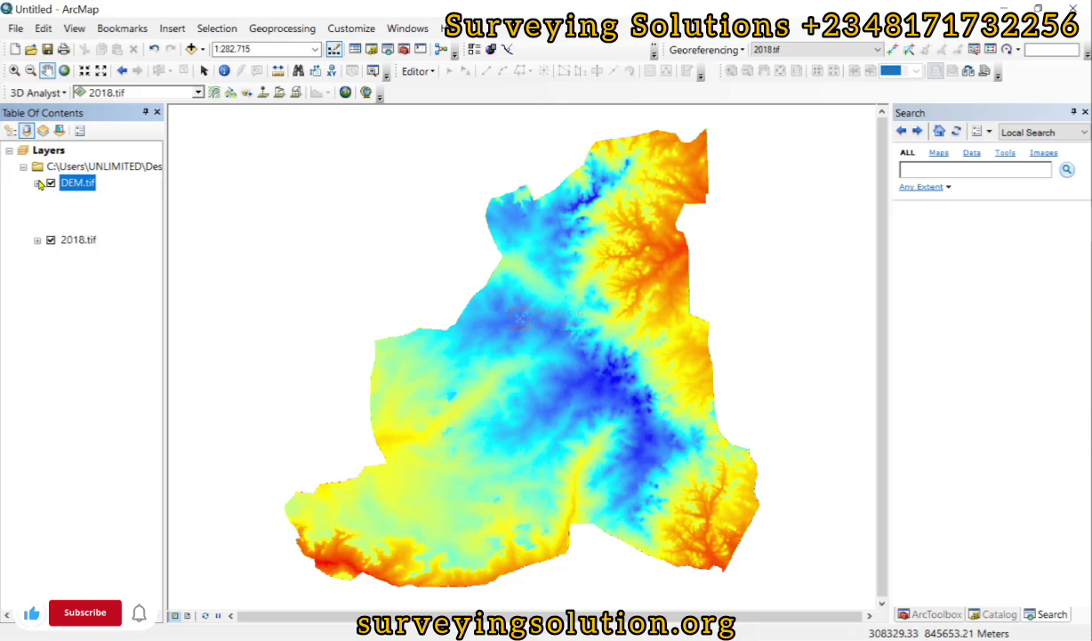
{"action": "left_click", "coordinate": [39, 183]}
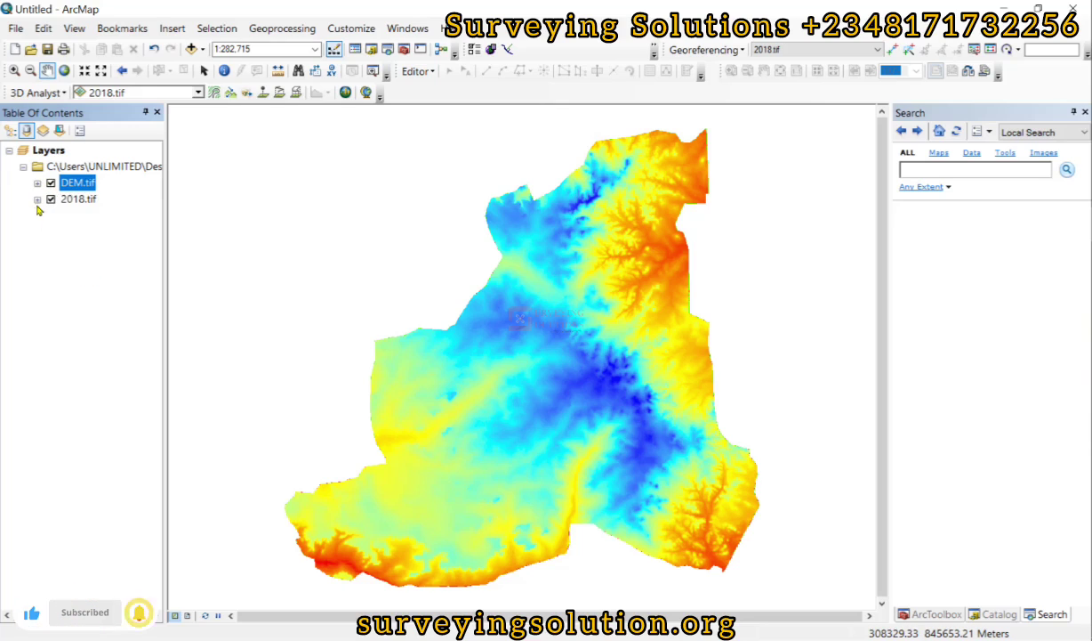
{"action": "left_click", "coordinate": [38, 201]}
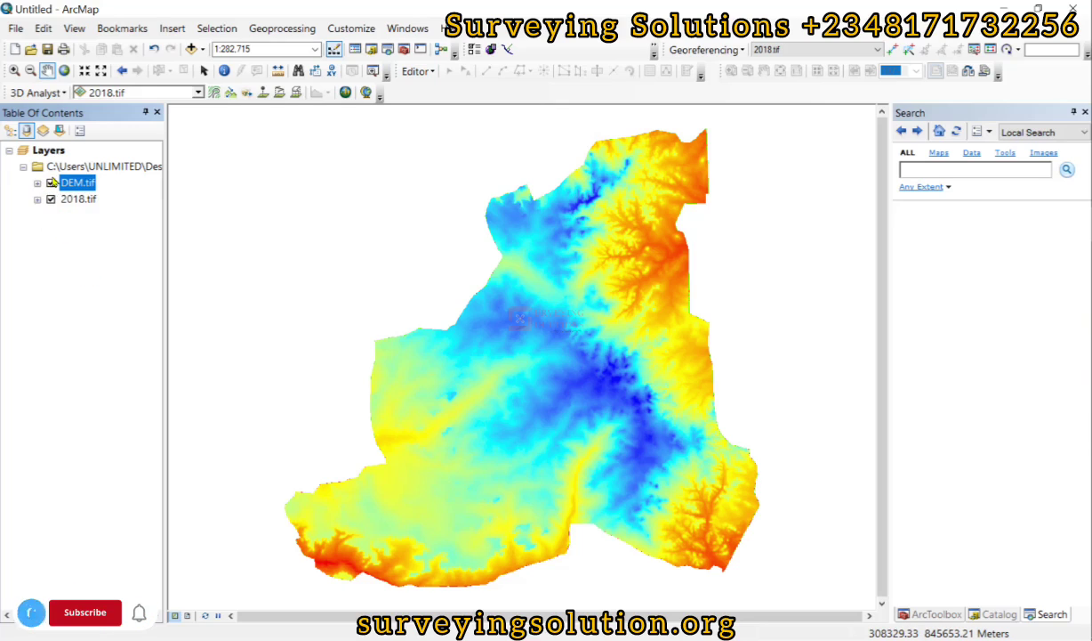
{"action": "left_click", "coordinate": [51, 183]}
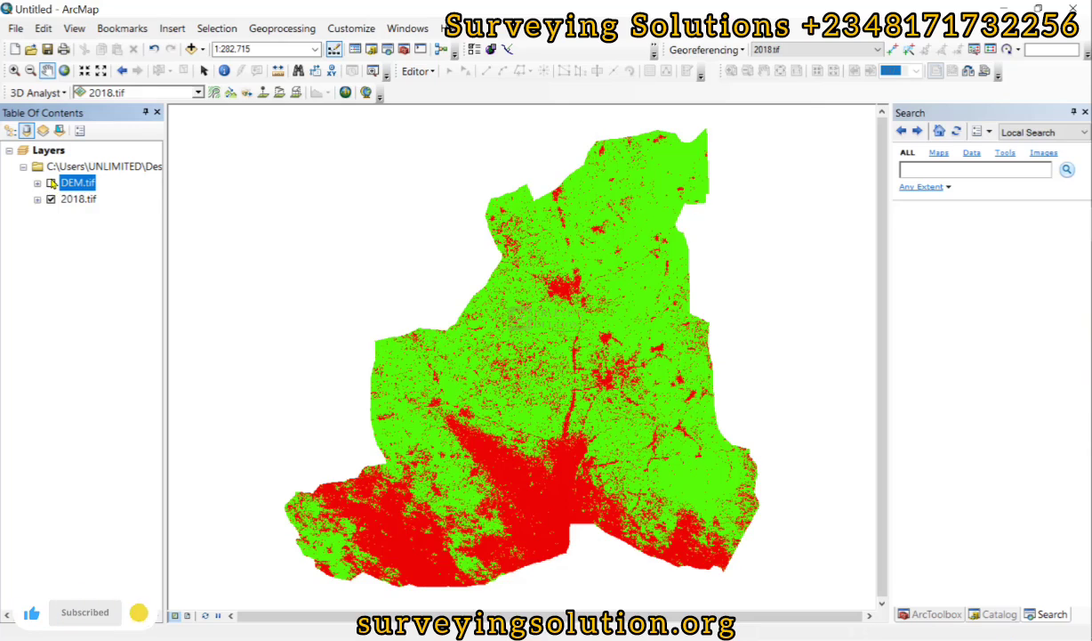
{"action": "left_click", "coordinate": [50, 183]}
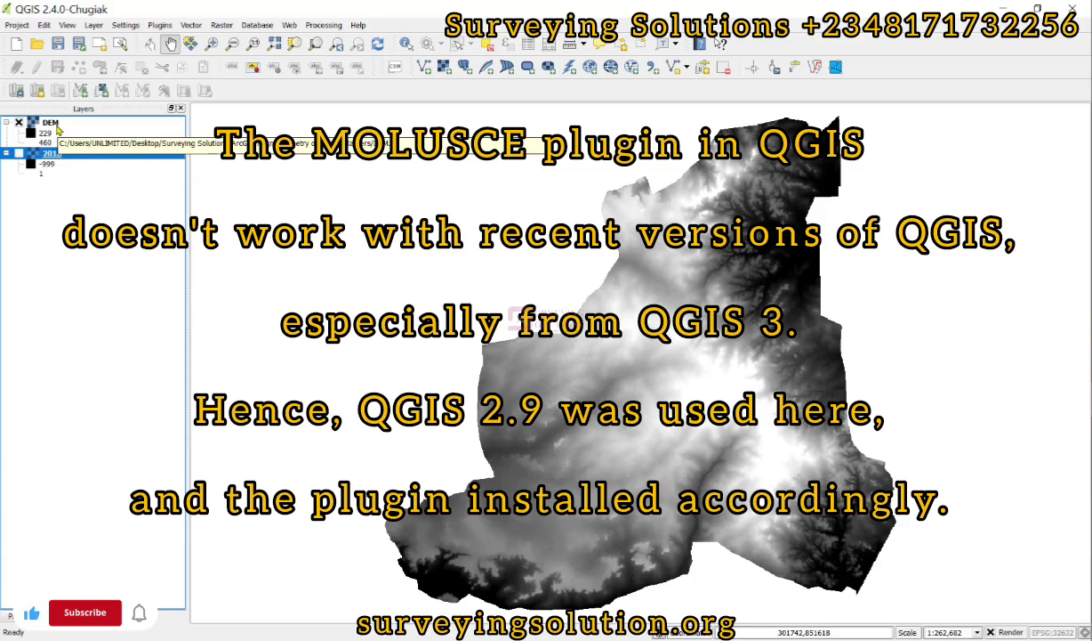
- In QGIS, open the MOLUSCE plugin and assign the 2018 raster as both the initial and the final input
{"action": "left_click", "coordinate": [217, 25]}
{"action": "mouse_move", "coordinate": [228, 96]}
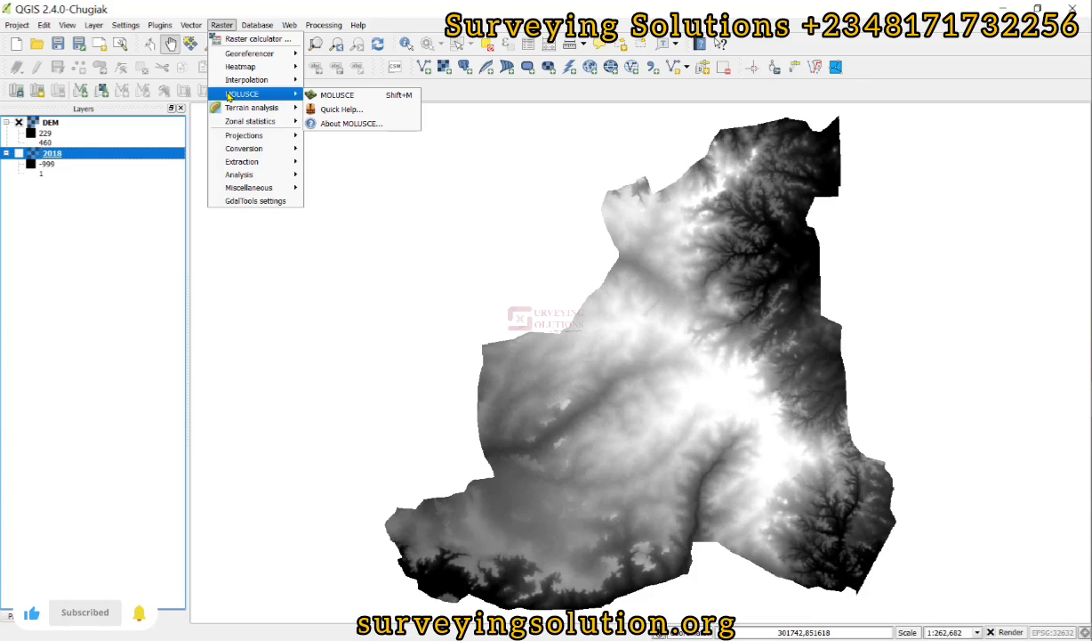
{"action": "left_click", "coordinate": [334, 95]}
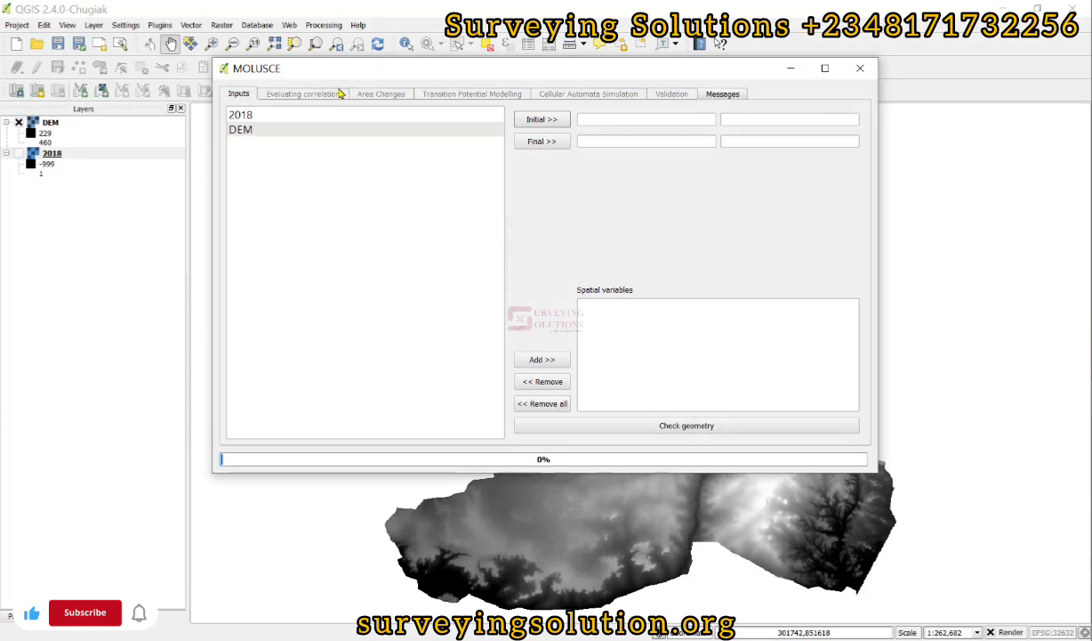
{"action": "left_click", "coordinate": [239, 119]}
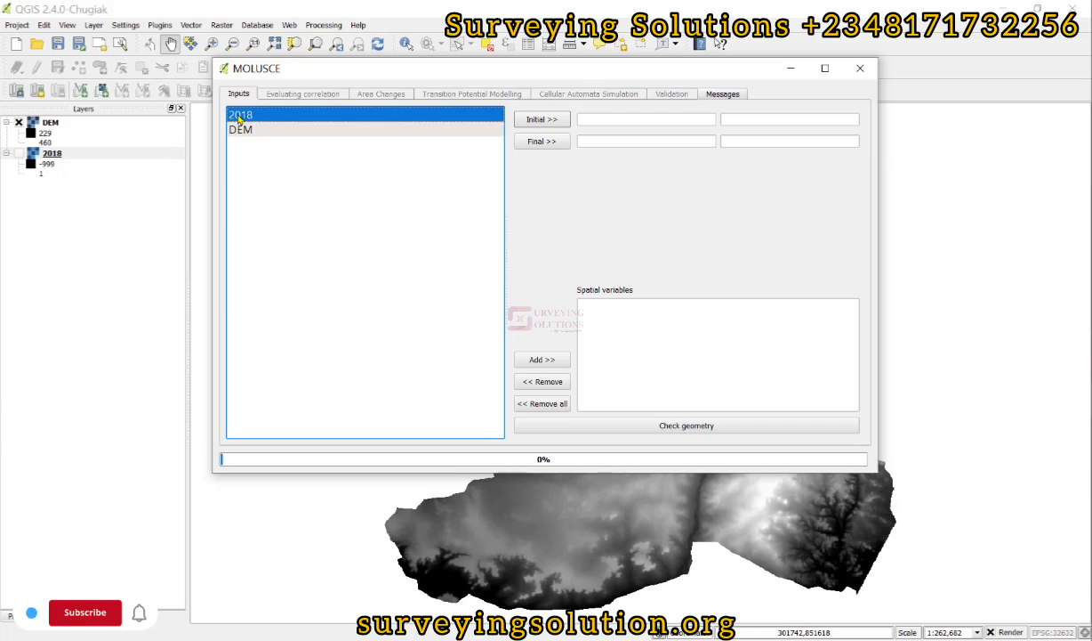
{"action": "left_click", "coordinate": [543, 123]}
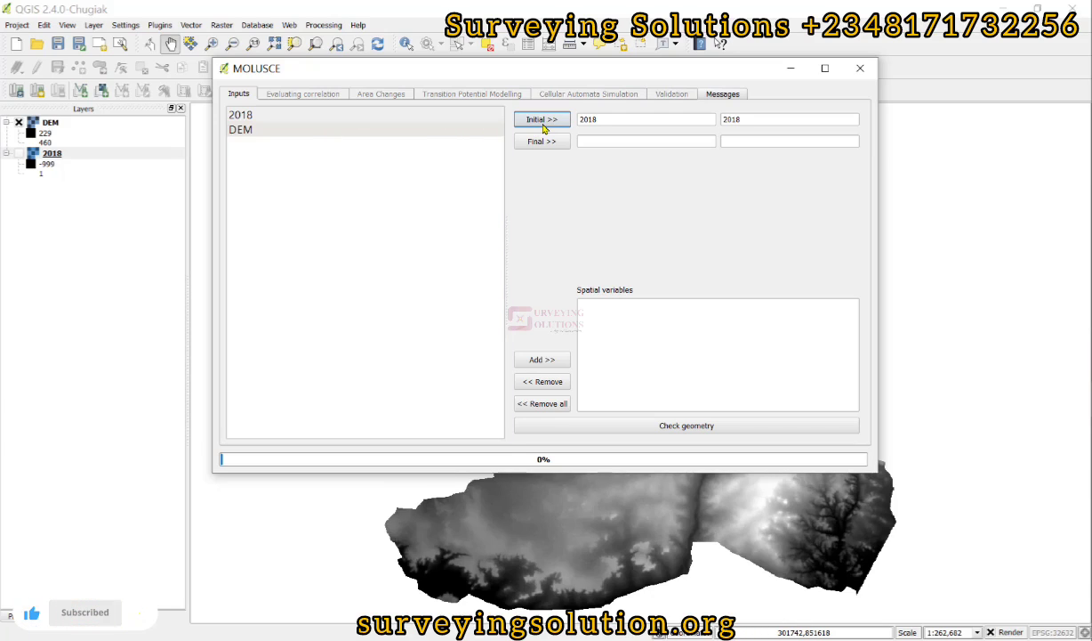
{"action": "left_click", "coordinate": [239, 117]}
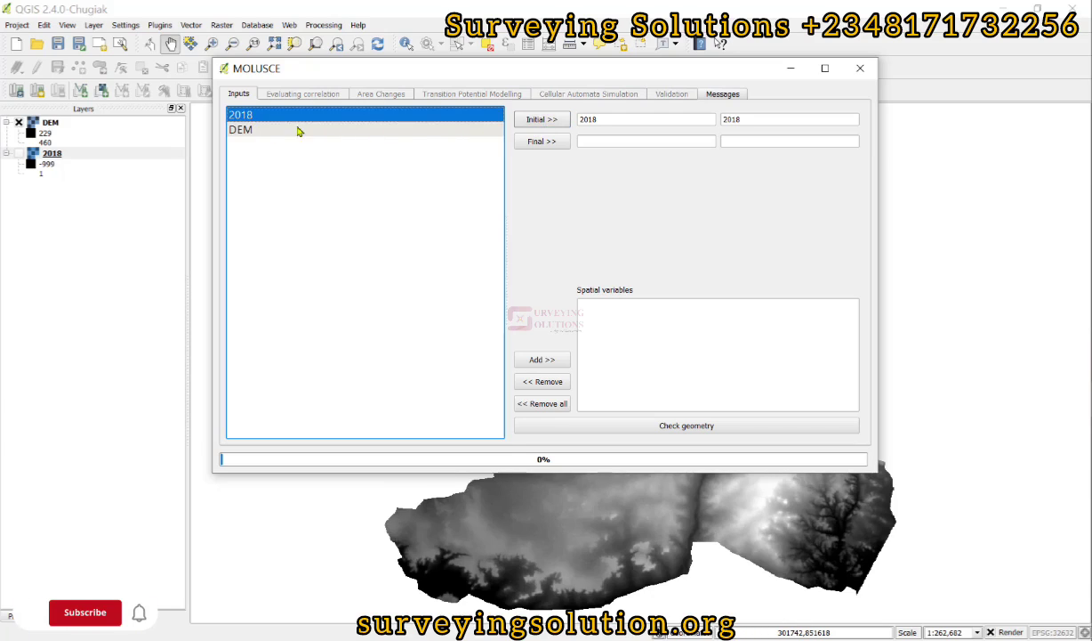
{"action": "left_click", "coordinate": [543, 141]}
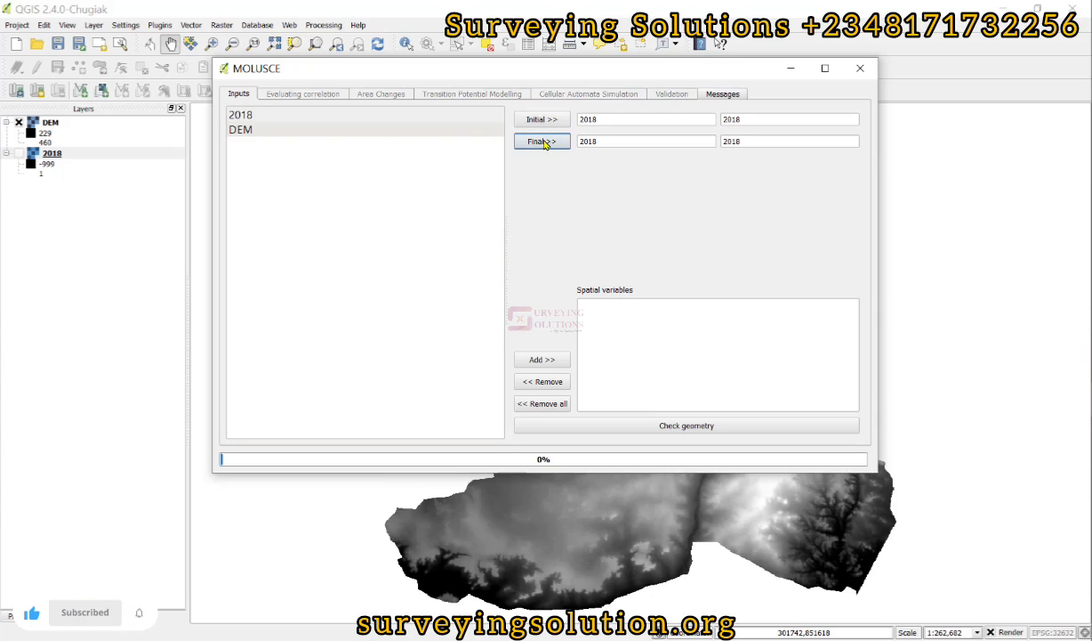
- Add the DEM raster as a spatial variable in MOLUSCE and check the geometry of the input rasters
{"action": "left_click", "coordinate": [240, 130]}
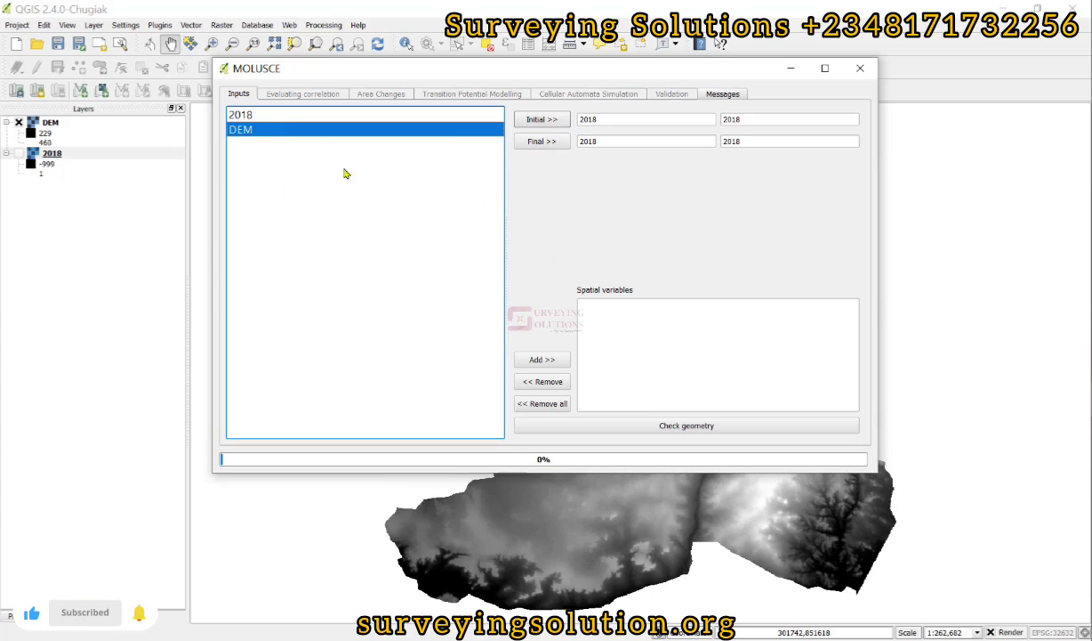
{"action": "left_click", "coordinate": [527, 364]}
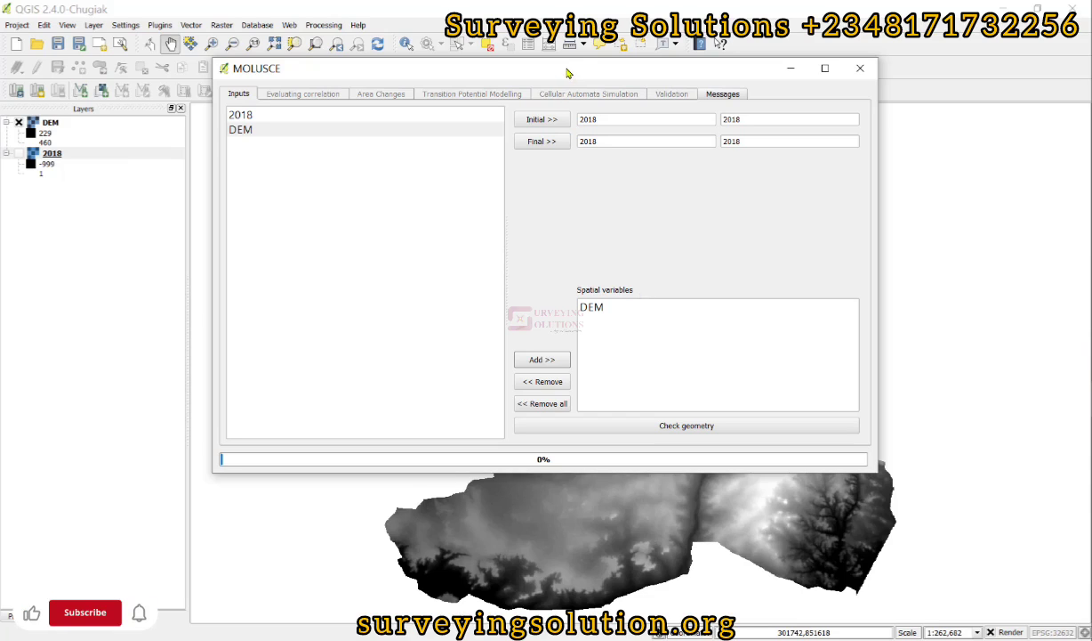
{"action": "left_click", "coordinate": [641, 428]}
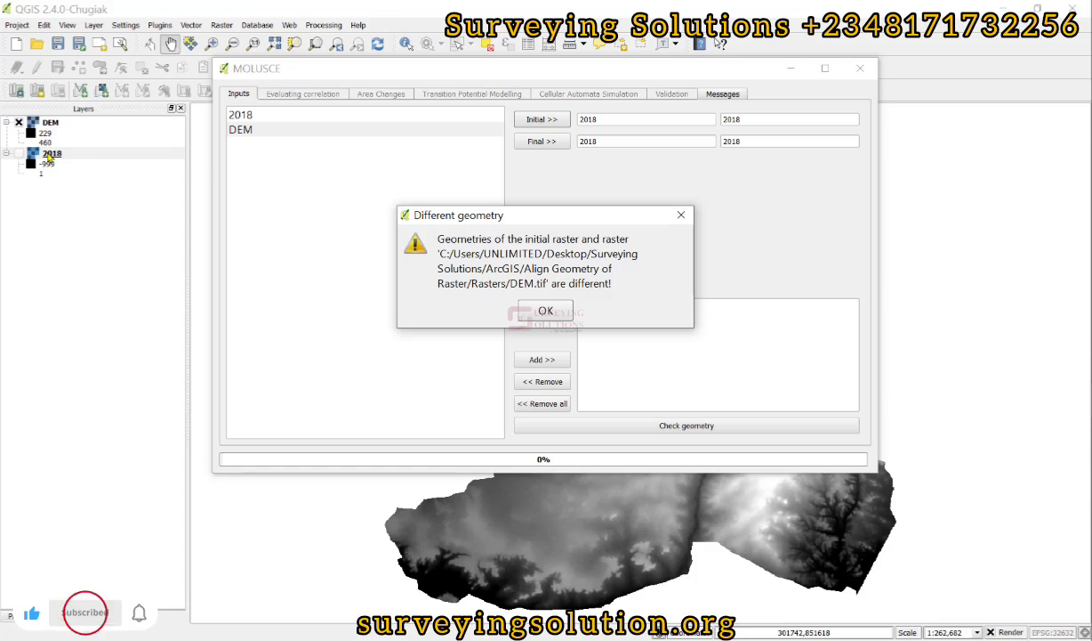
{"action": "left_click", "coordinate": [539, 310]}
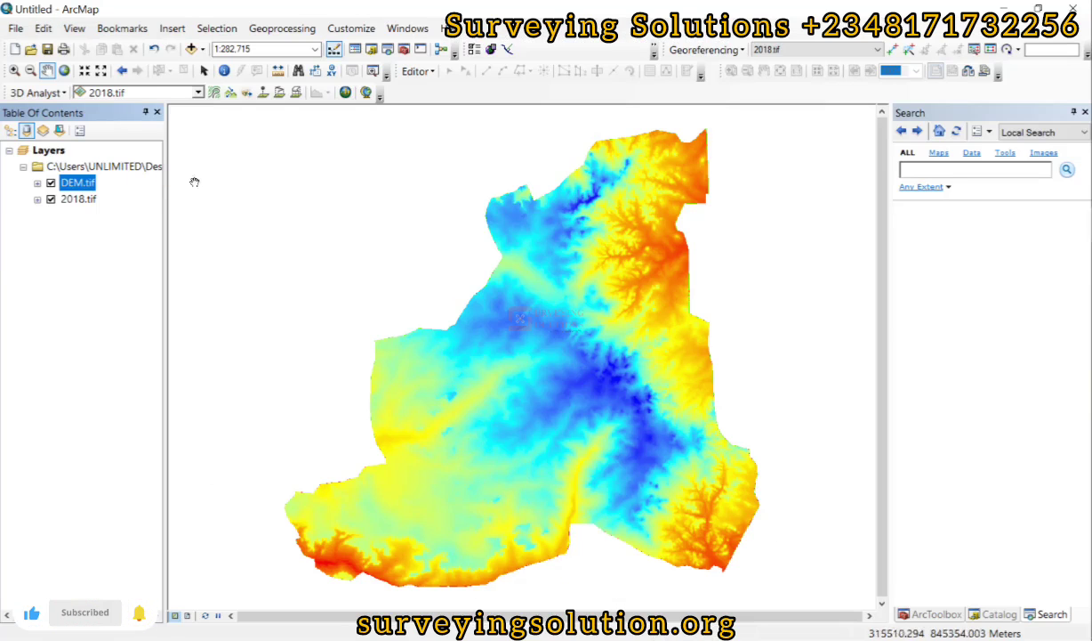
- In ArcMap, open the source properties of DEM.tif and collapse the Raster Information, Extent, Spatial Reference and Statistics groups
{"action": "right_click", "coordinate": [79, 180]}
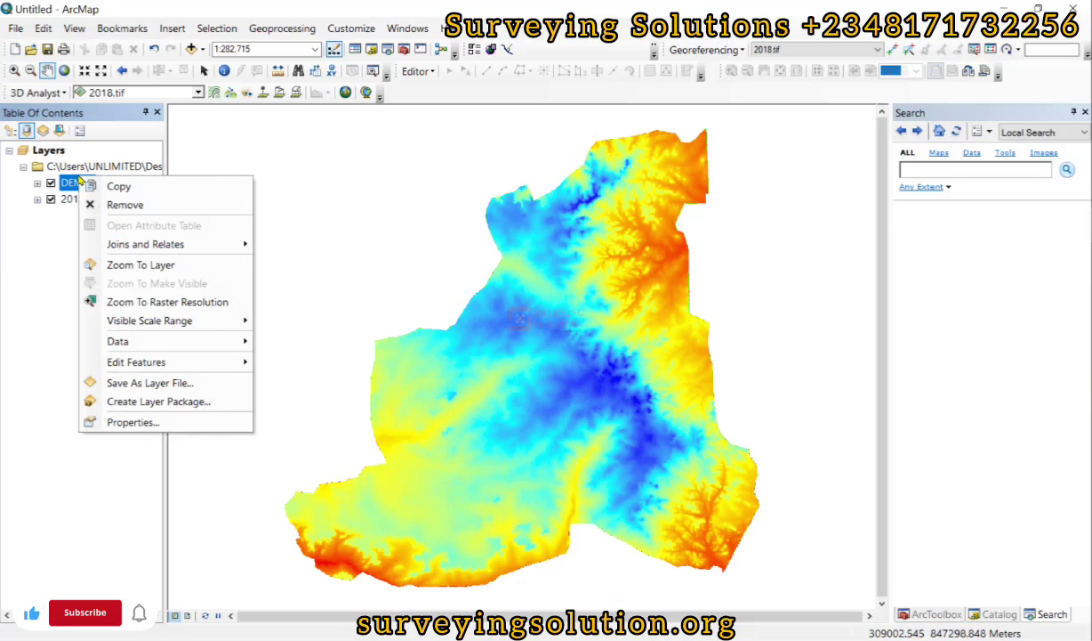
{"action": "left_click", "coordinate": [146, 414]}
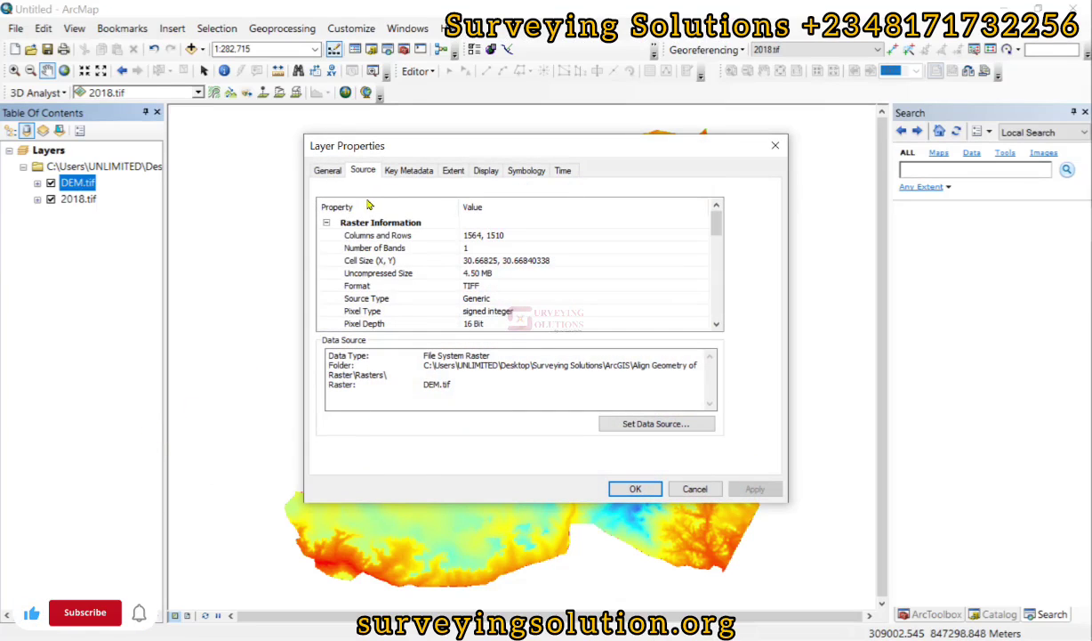
{"action": "left_click", "coordinate": [325, 224]}
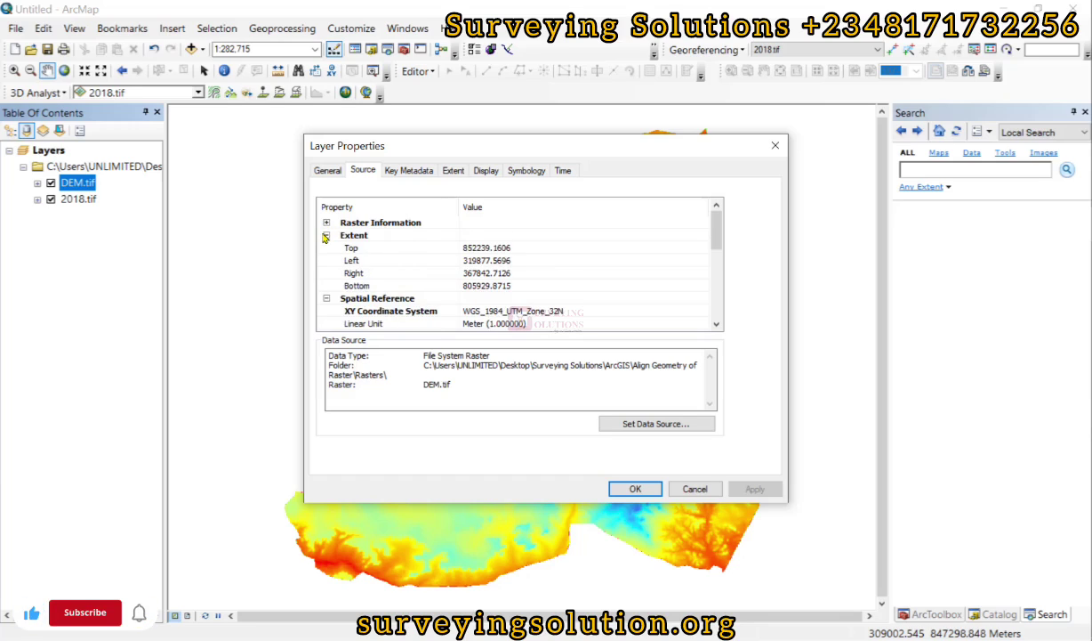
{"action": "left_click", "coordinate": [326, 236]}
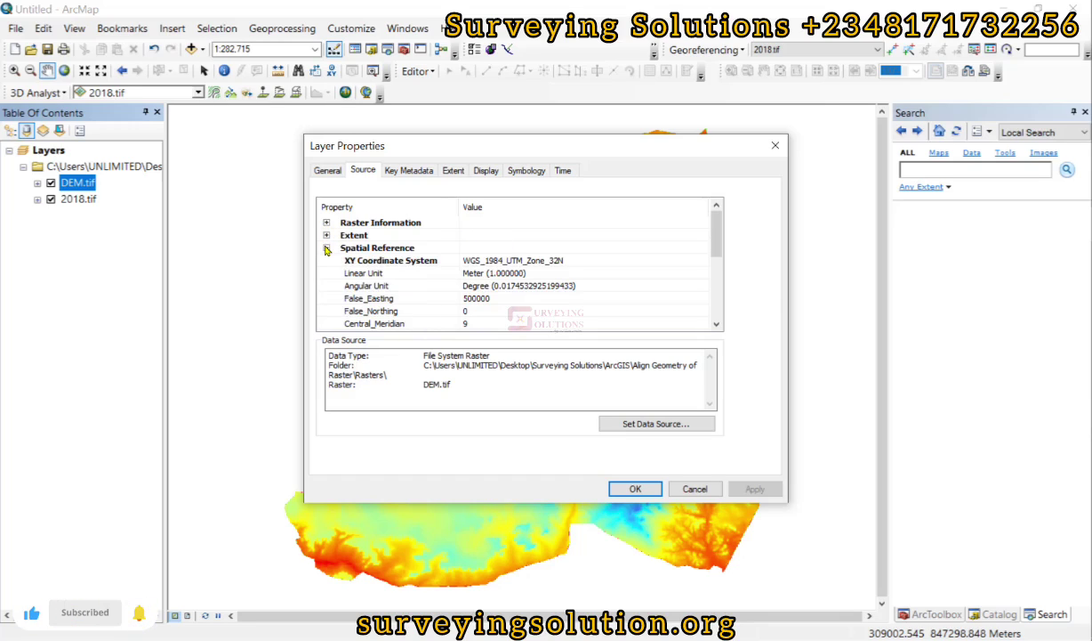
{"action": "left_click", "coordinate": [326, 247]}
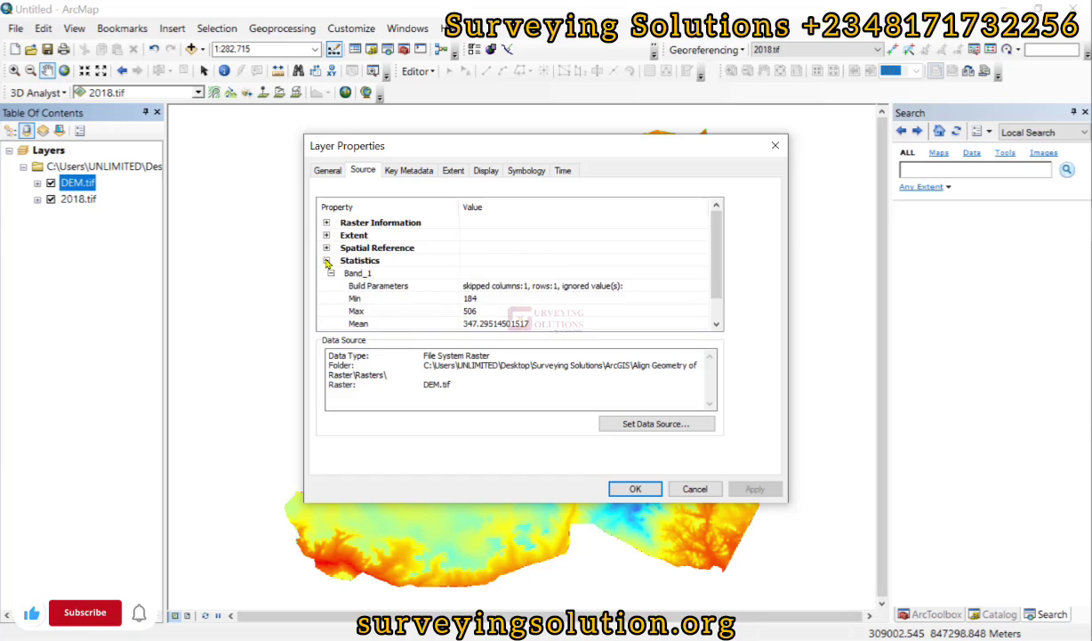
{"action": "left_click", "coordinate": [326, 260]}
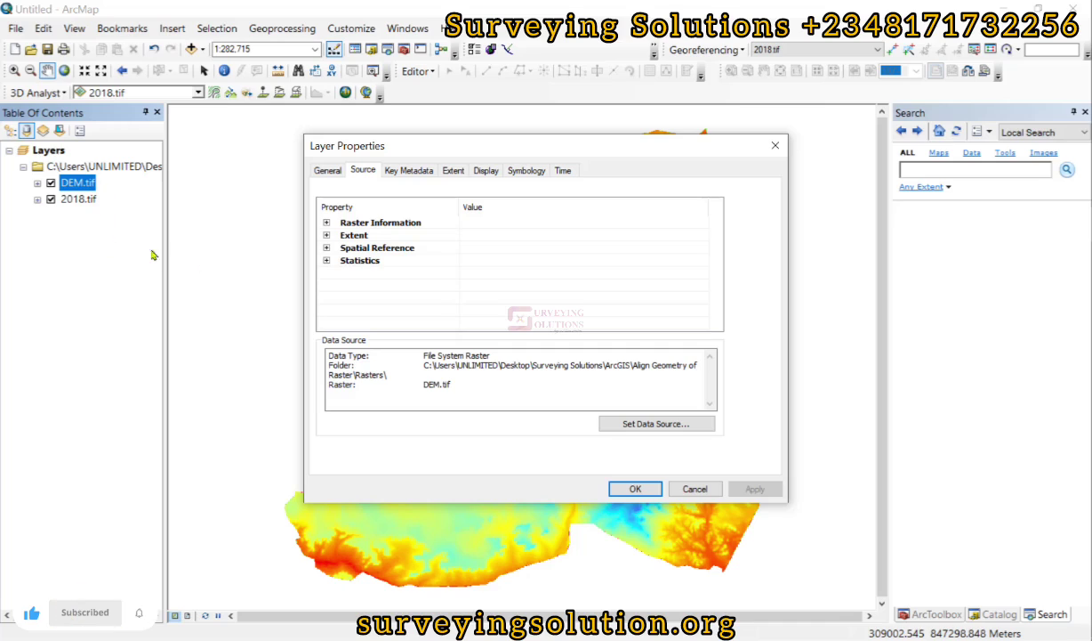
- Expand the Raster Information of DEM.tif and examine its columns and rows, cell size, pixel type, pixel depth and NoData value
{"action": "left_click", "coordinate": [326, 223]}
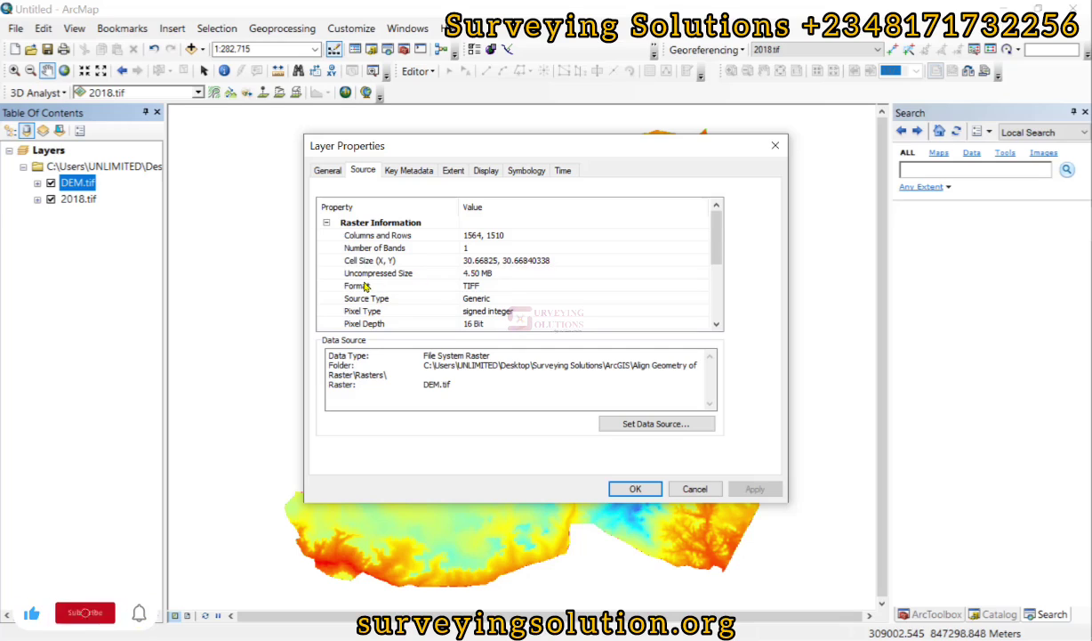
{"action": "scroll", "coordinate": [366, 285], "scroll_direction": "down", "scroll_amount": 1}
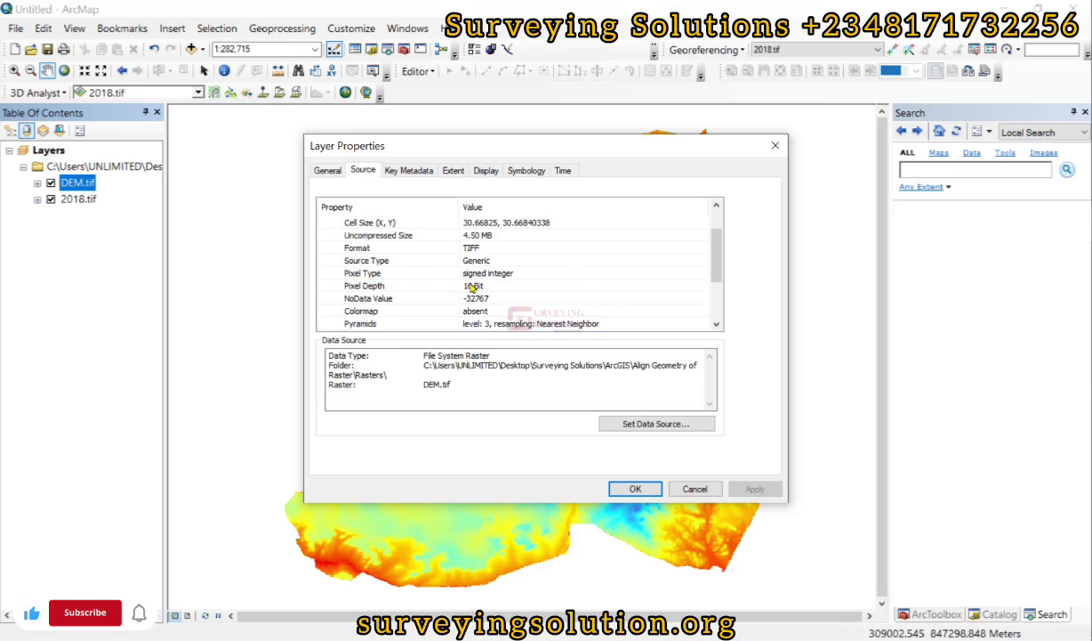
{"action": "scroll", "coordinate": [461, 285], "scroll_direction": "down", "scroll_amount": 1}
{"action": "scroll", "coordinate": [464, 287], "scroll_direction": "down", "scroll_amount": 1}
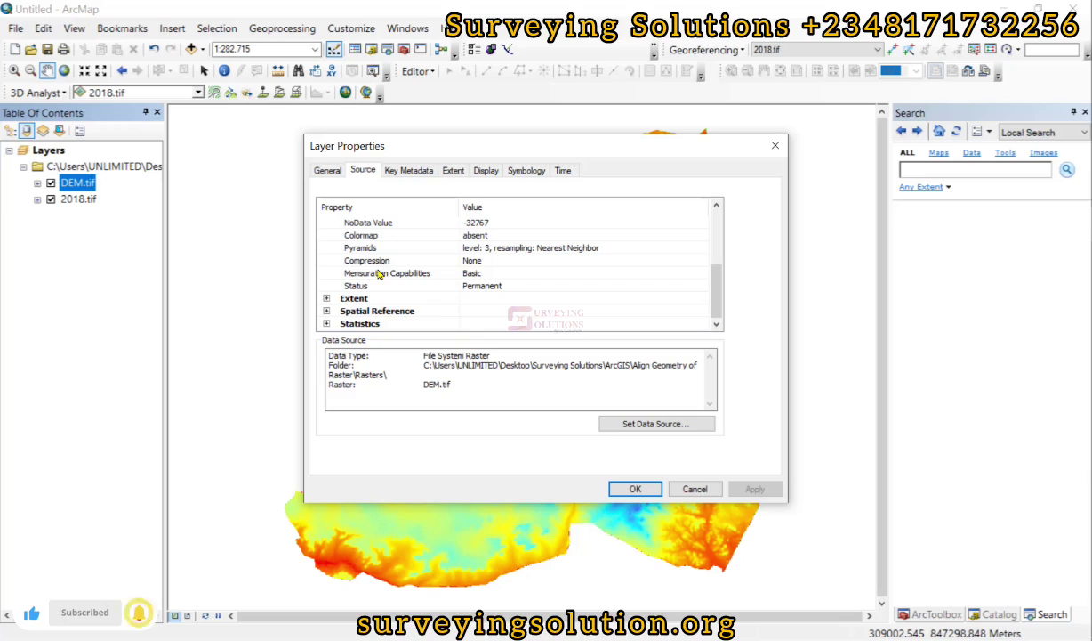
{"action": "scroll", "coordinate": [379, 274], "scroll_direction": "up", "scroll_amount": 1}
{"action": "scroll", "coordinate": [379, 274], "scroll_direction": "down", "scroll_amount": 1}
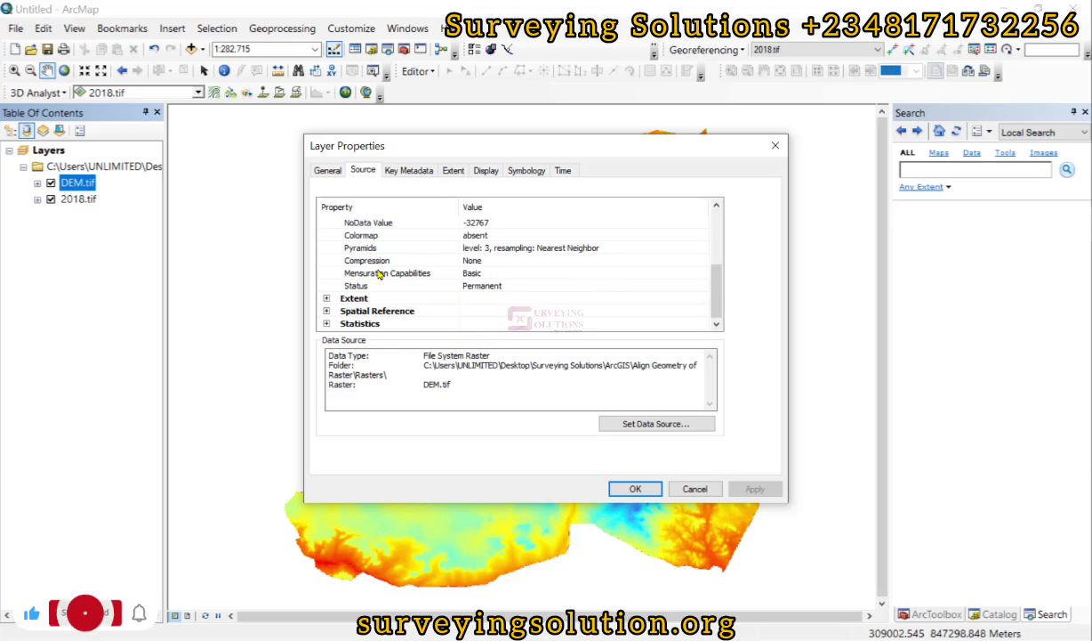
- Examine the extent and spatial reference of DEM.tif, review its raster information again, and close the layer properties
{"action": "left_click", "coordinate": [328, 300]}
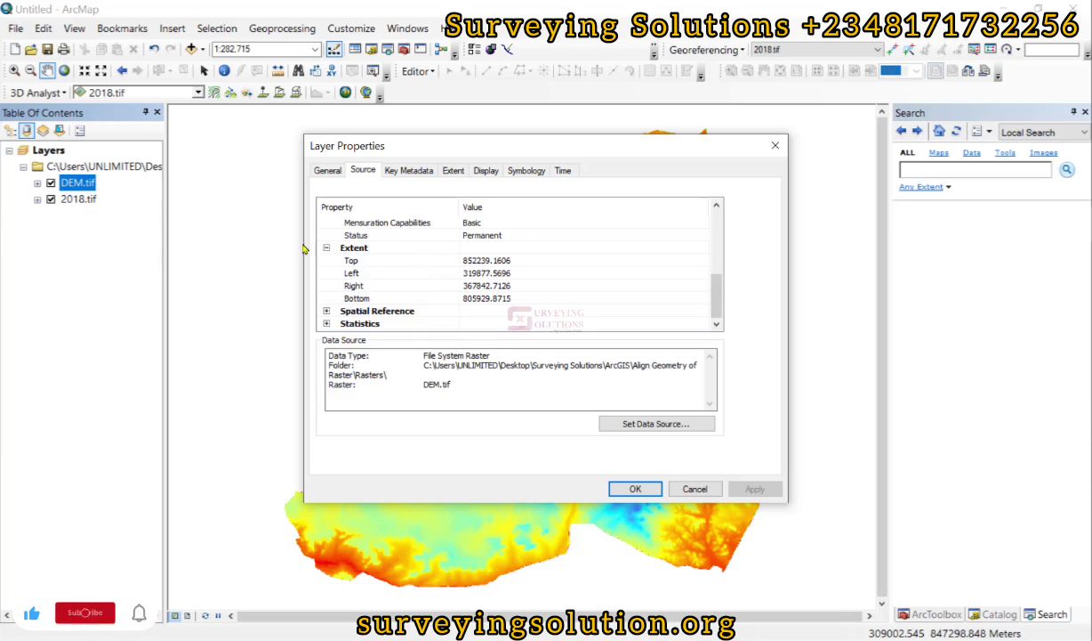
{"action": "left_click", "coordinate": [326, 312]}
{"action": "scroll", "coordinate": [464, 236], "scroll_direction": "down", "scroll_amount": 2}
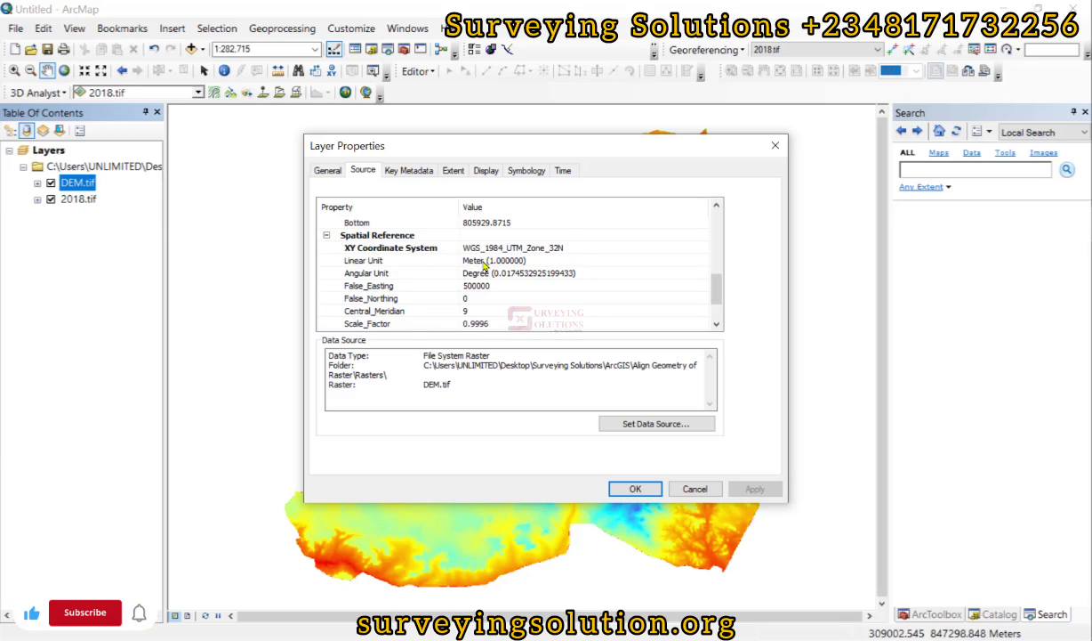
{"action": "scroll", "coordinate": [453, 248], "scroll_direction": "down", "scroll_amount": 2}
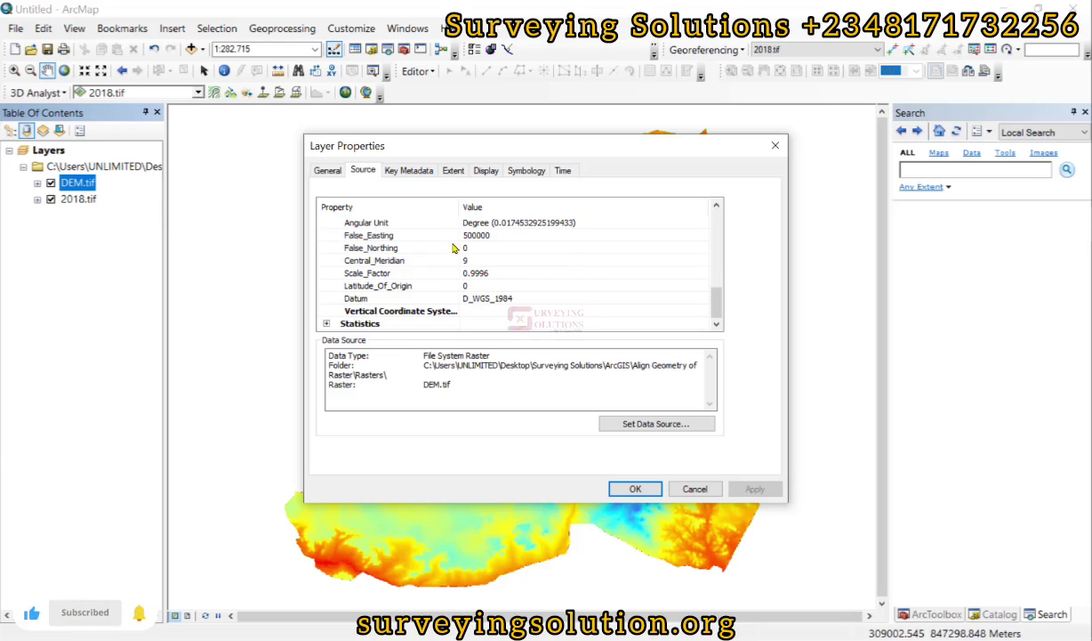
{"action": "scroll", "coordinate": [427, 267], "scroll_direction": "up", "scroll_amount": 5}
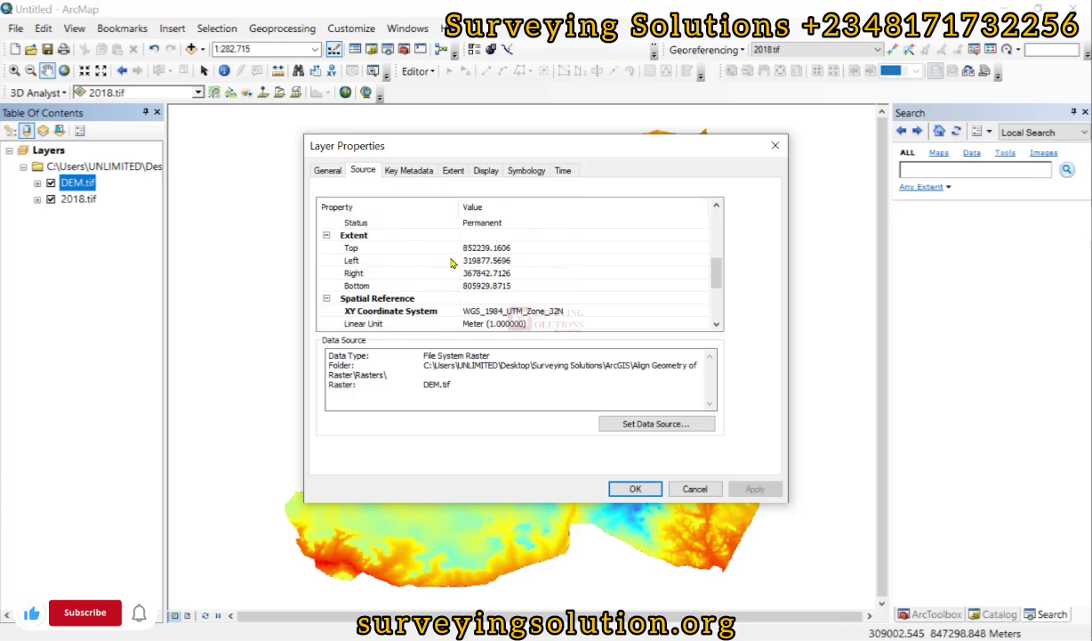
{"action": "scroll", "coordinate": [451, 262], "scroll_direction": "up", "scroll_amount": 3}
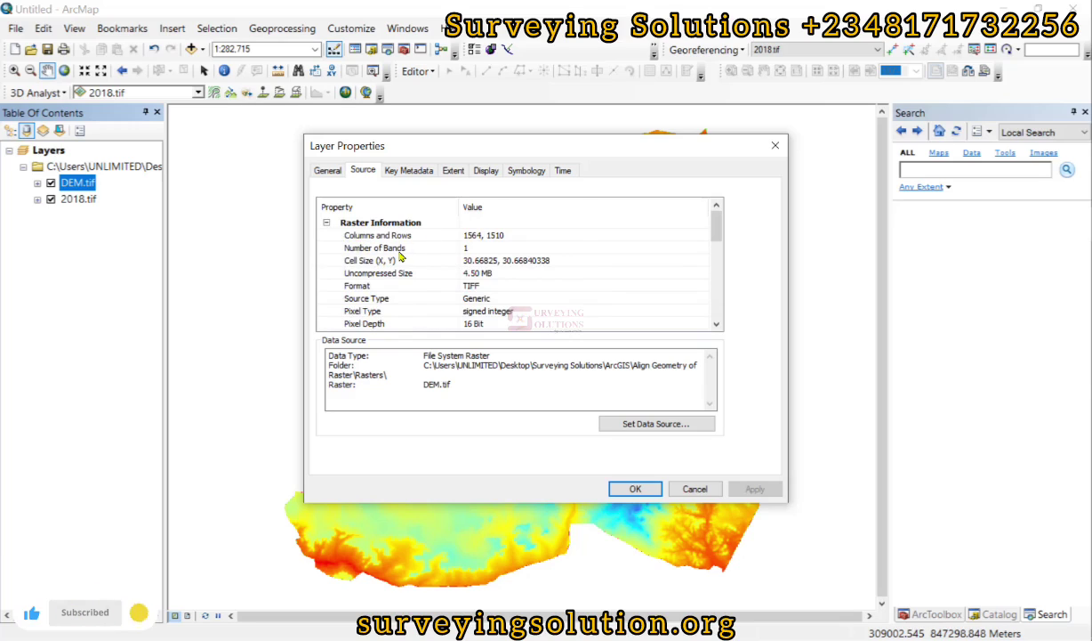
{"action": "scroll", "coordinate": [487, 264], "scroll_direction": "down", "scroll_amount": 1}
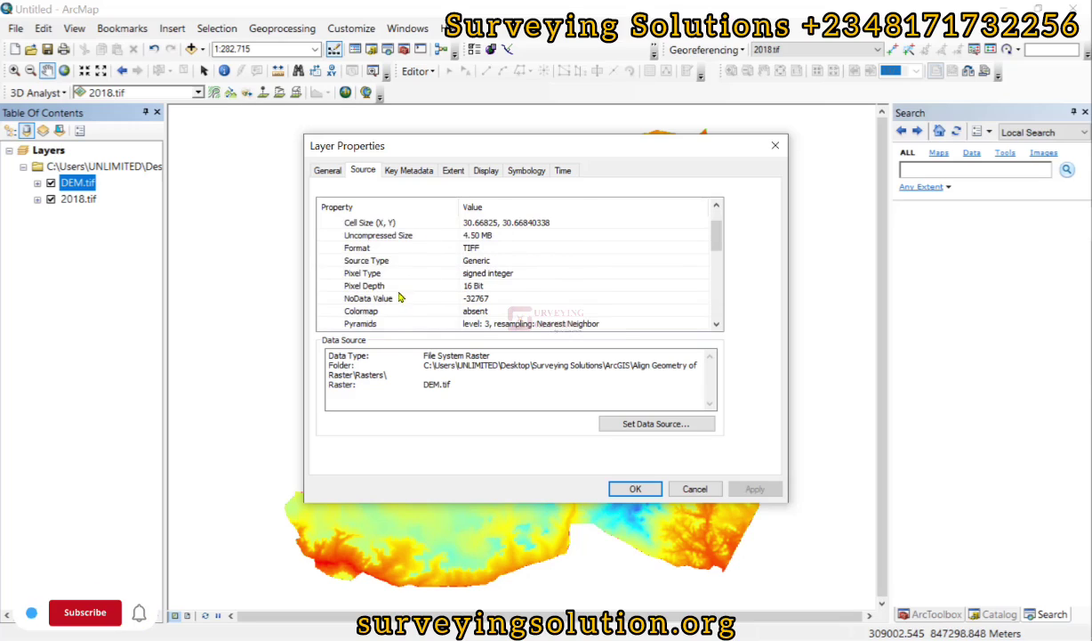
{"action": "scroll", "coordinate": [444, 282], "scroll_direction": "down", "scroll_amount": 5}
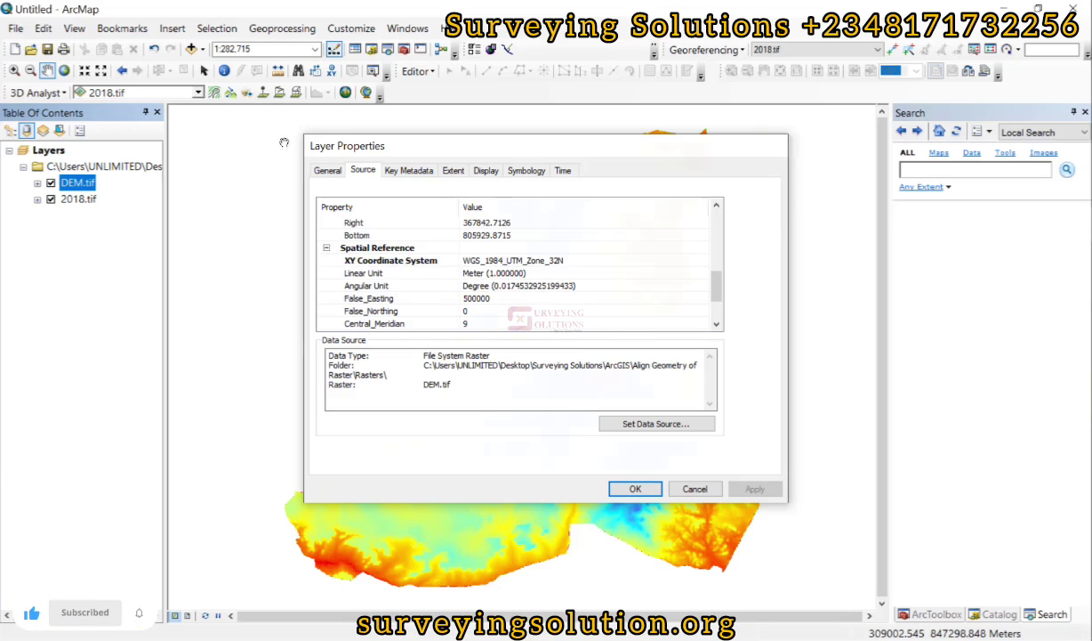
{"action": "key", "text": "Return"}
- Examine the raster information, extent and spatial reference in the source properties of 2018.tif, and close the layer properties
{"action": "right_click", "coordinate": [71, 199]}
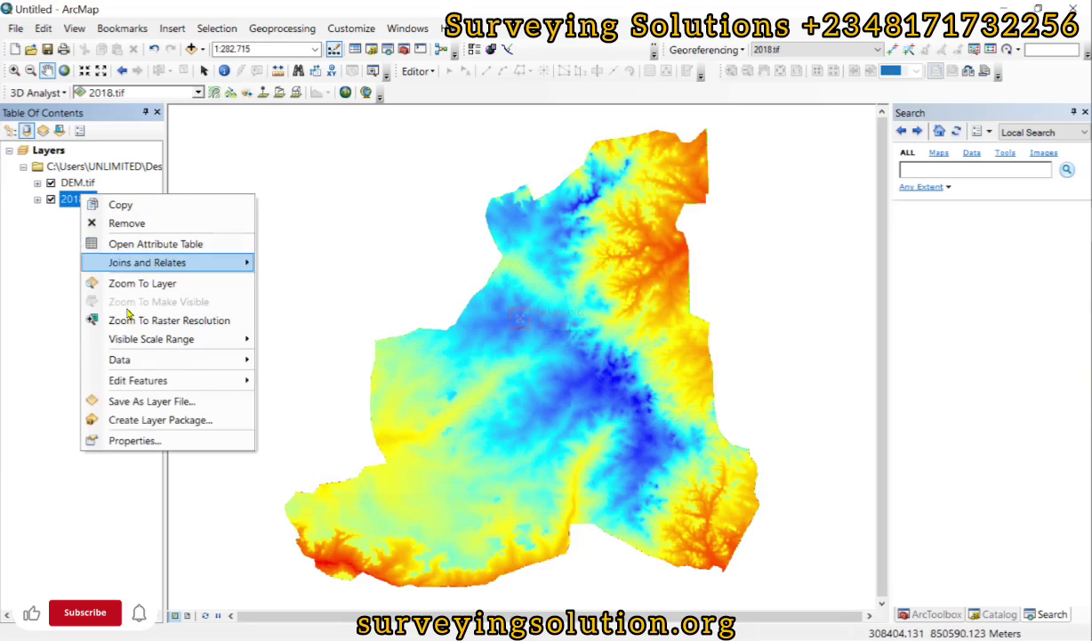
{"action": "left_click", "coordinate": [125, 439]}
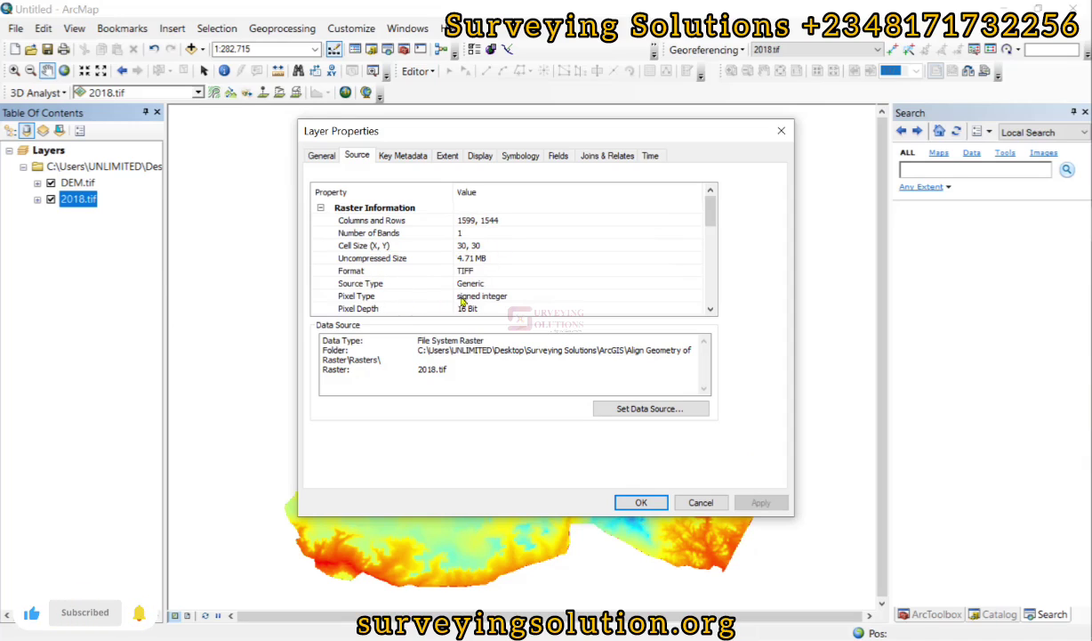
{"action": "scroll", "coordinate": [462, 303], "scroll_direction": "down", "scroll_amount": 3}
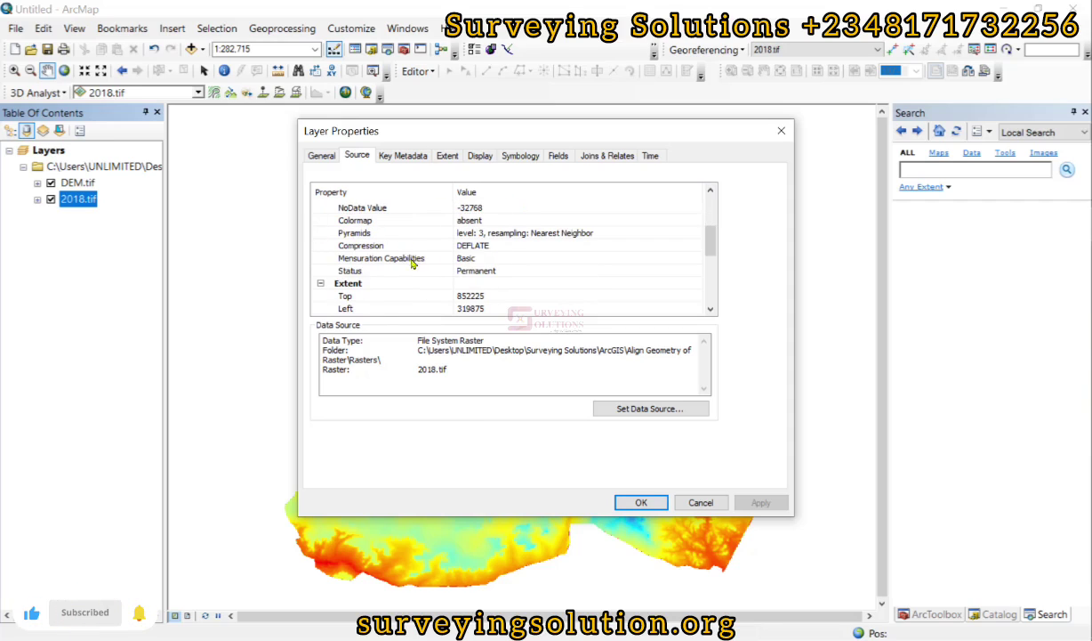
{"action": "scroll", "coordinate": [436, 272], "scroll_direction": "down", "scroll_amount": 1}
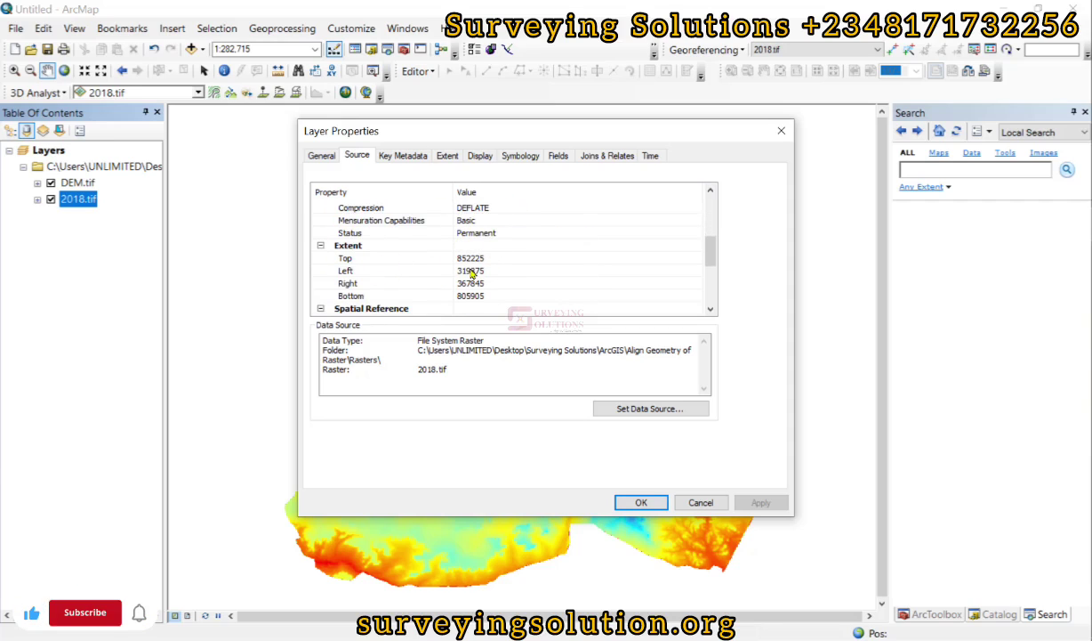
{"action": "scroll", "coordinate": [496, 260], "scroll_direction": "down", "scroll_amount": 2}
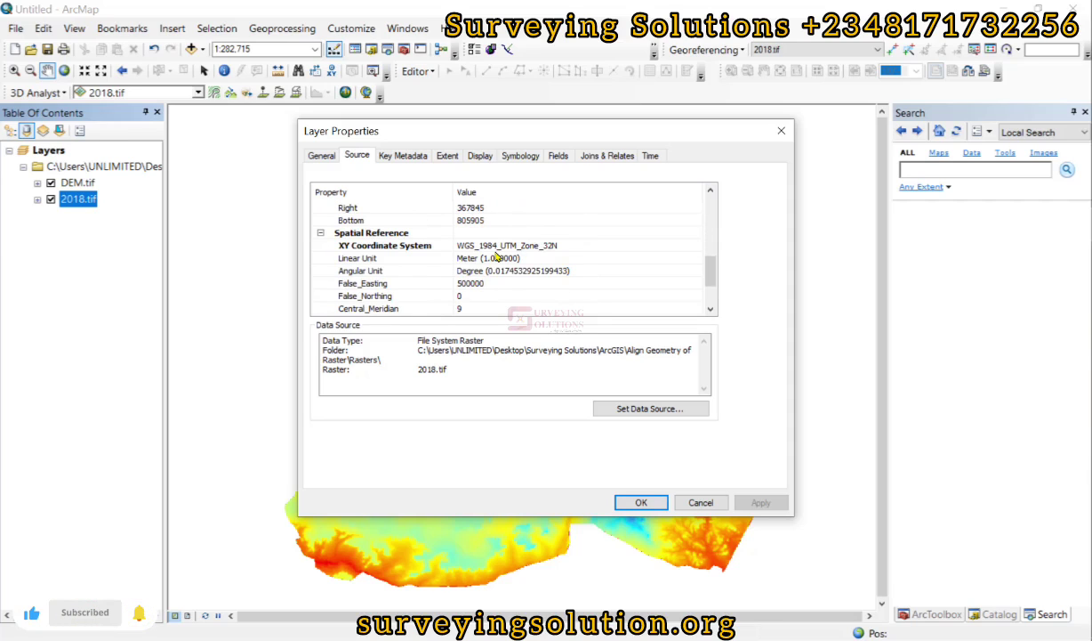
{"action": "left_click", "coordinate": [781, 130]}
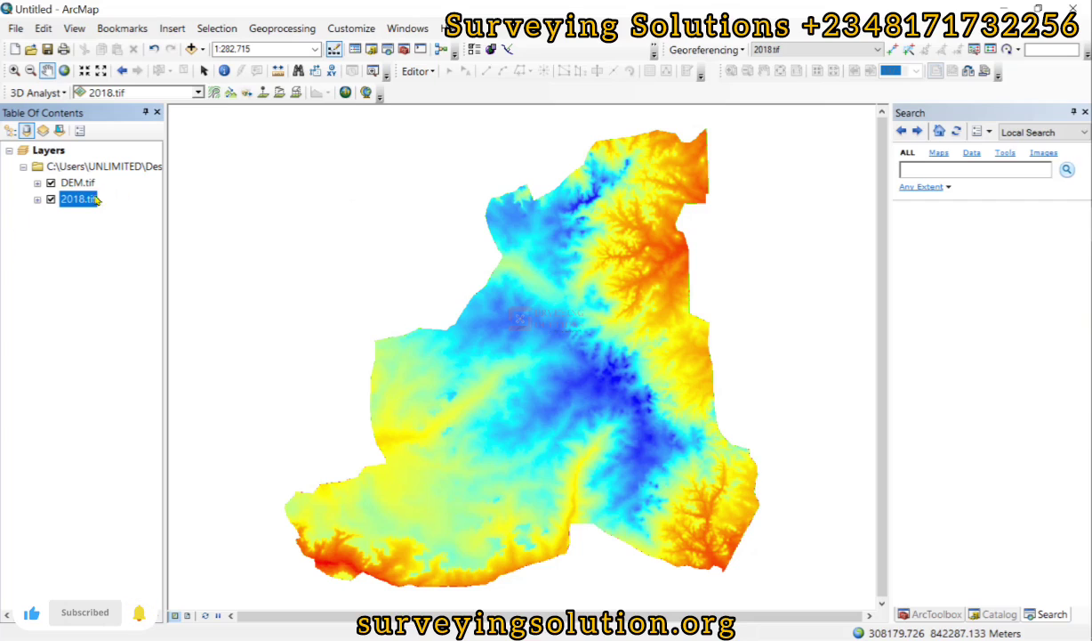
- Search for "to float" and open the Float (Spatial Analyst) tool
{"action": "left_click", "coordinate": [69, 182]}
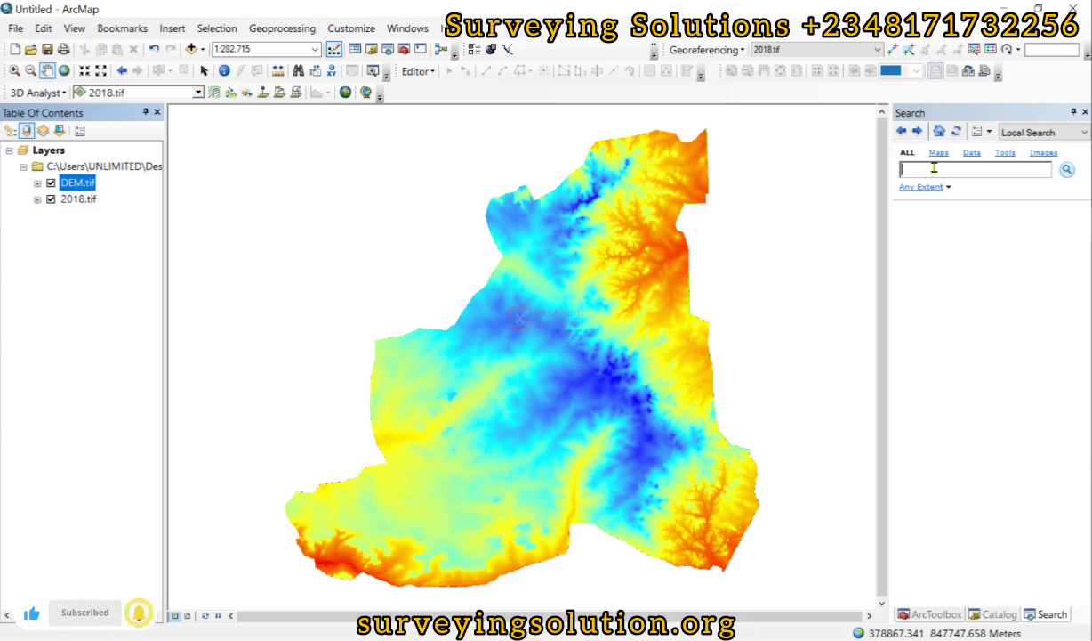
{"action": "left_click", "coordinate": [934, 167]}
{"action": "type", "text": "to"}
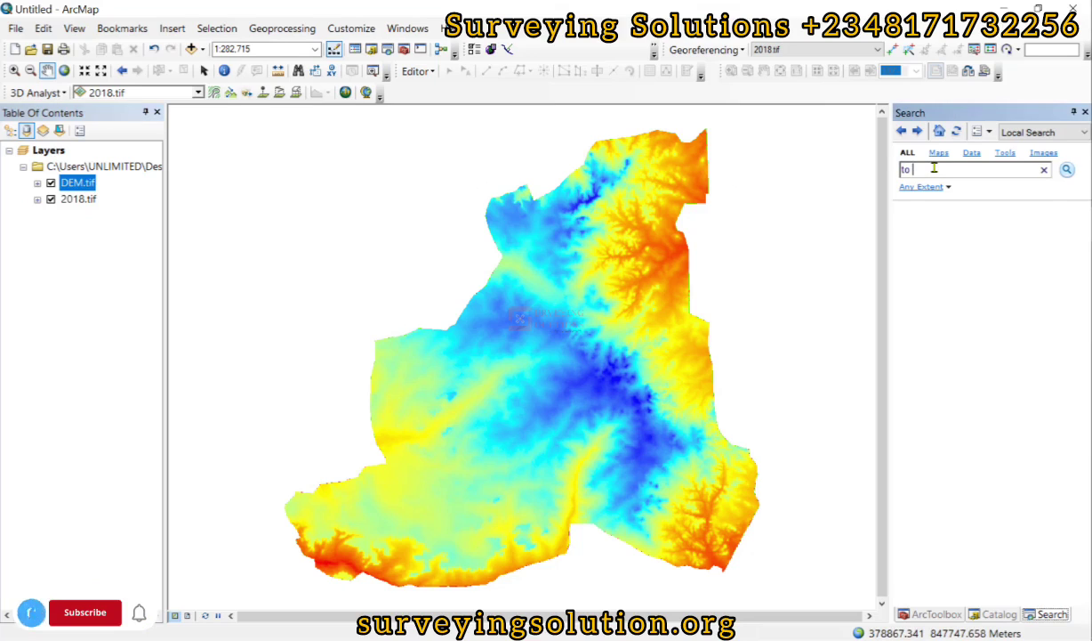
{"action": "type", "text": " float"}
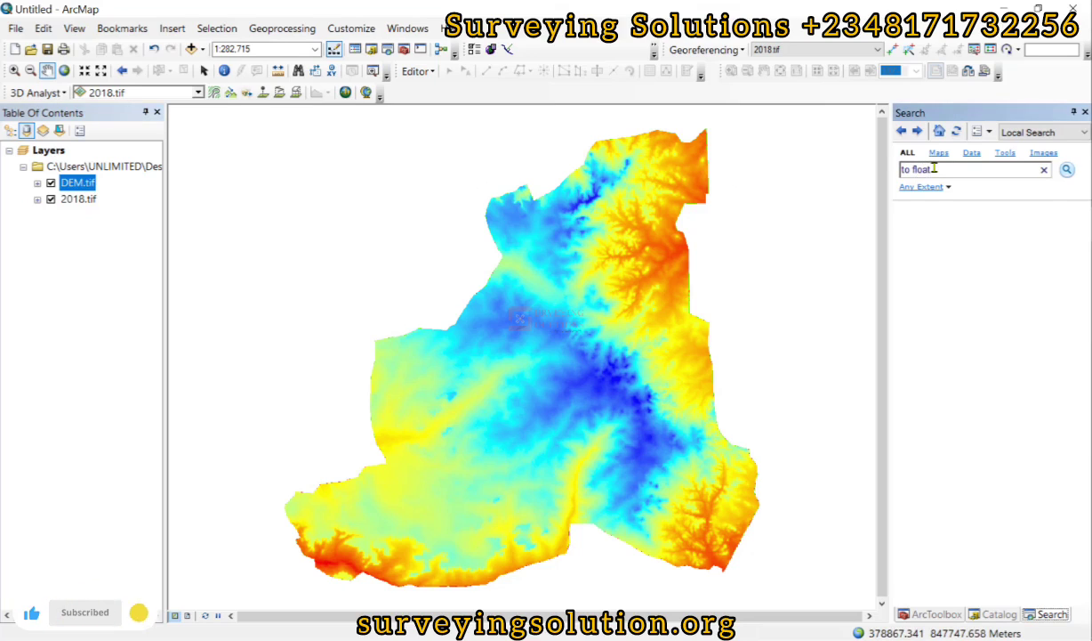
{"action": "left_click", "coordinate": [1068, 171]}
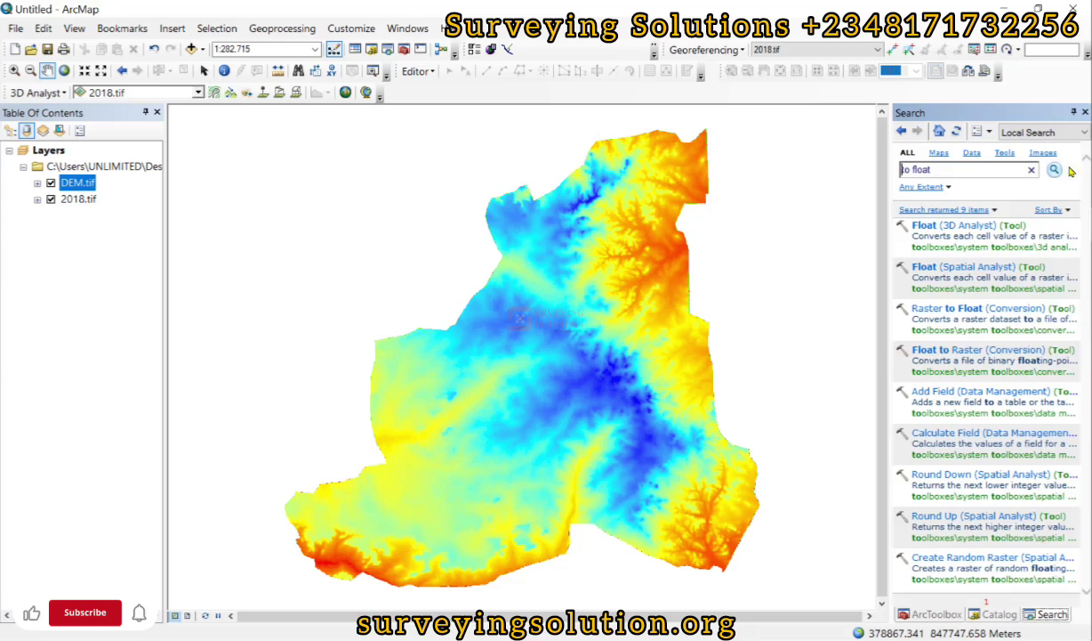
{"action": "left_click", "coordinate": [946, 267]}
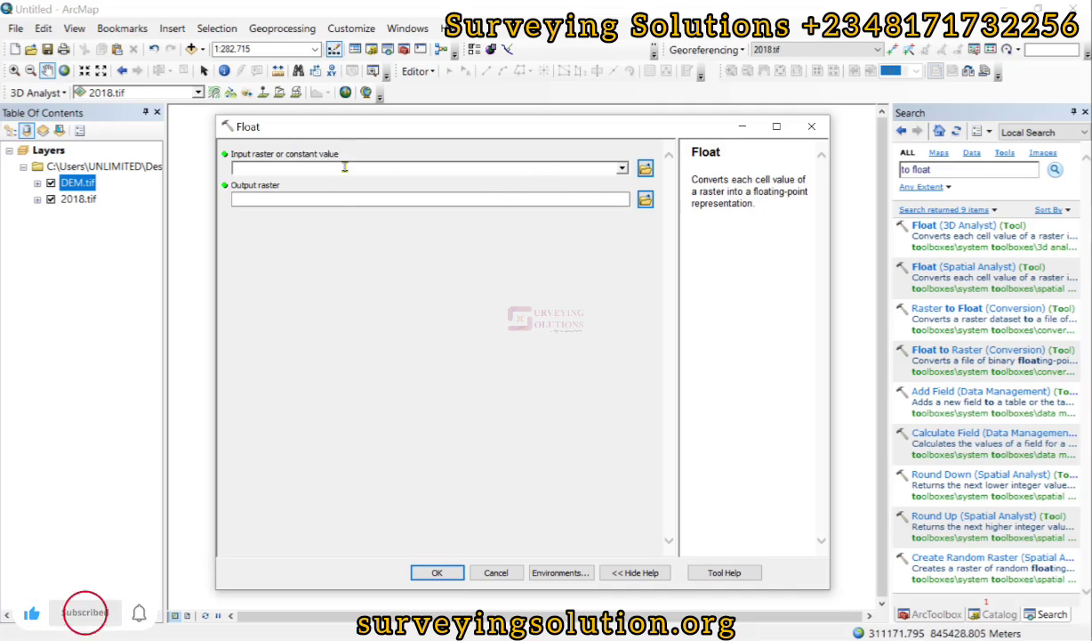
- Convert DEM.tif to floating point with the Float tool, naming the output raster DEM in Default.gdb
{"action": "left_click", "coordinate": [53, 213]}
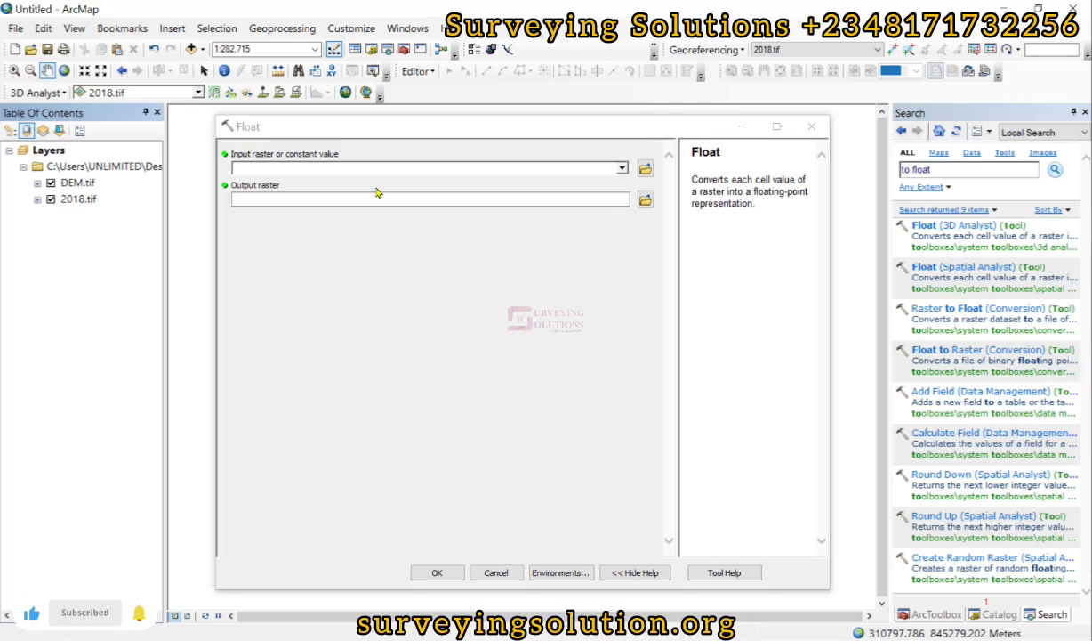
{"action": "left_click", "coordinate": [622, 169]}
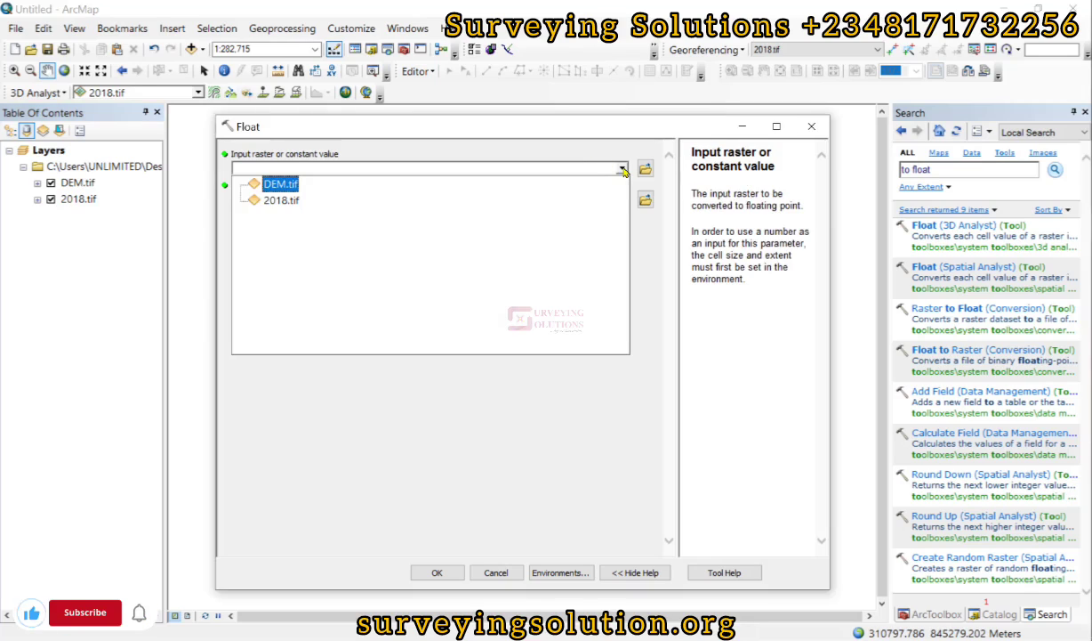
{"action": "left_click", "coordinate": [280, 185]}
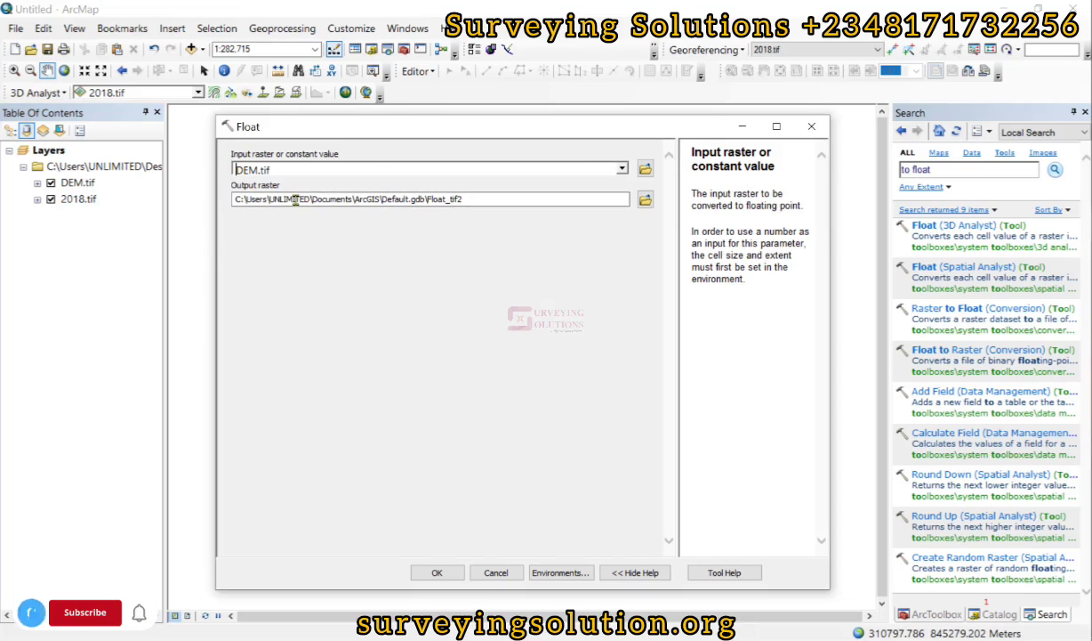
{"action": "left_click", "coordinate": [457, 199]}
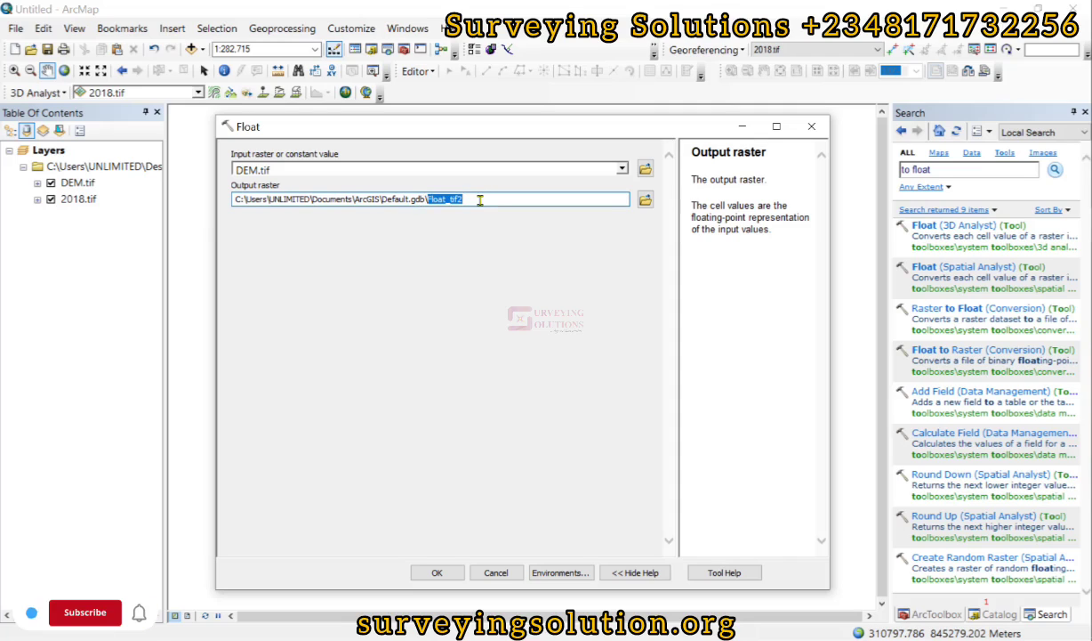
{"action": "type", "text": "DEM"}
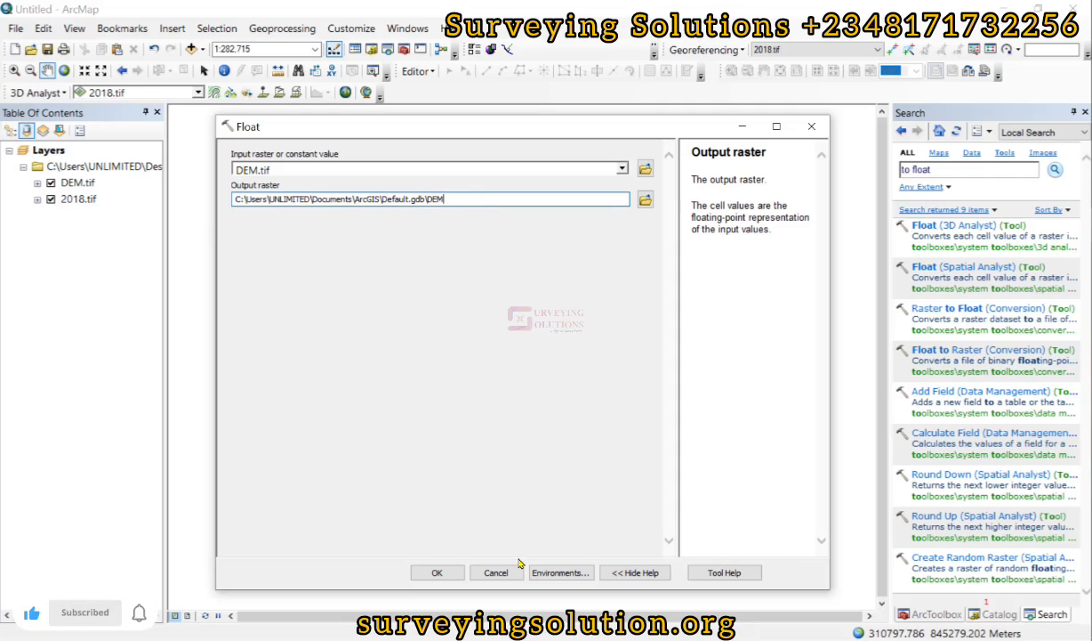
{"action": "left_click", "coordinate": [435, 573]}
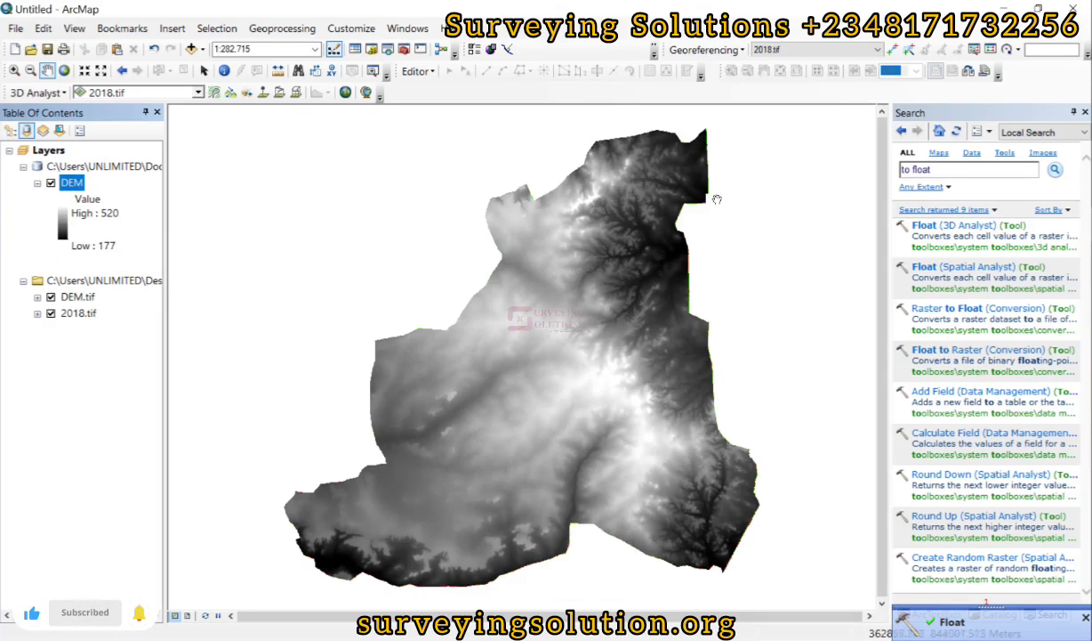
- Search for "EXTRACT BY MASK" and open the Extract by Mask (Spatial Analyst) tool
{"action": "left_click", "coordinate": [925, 169]}
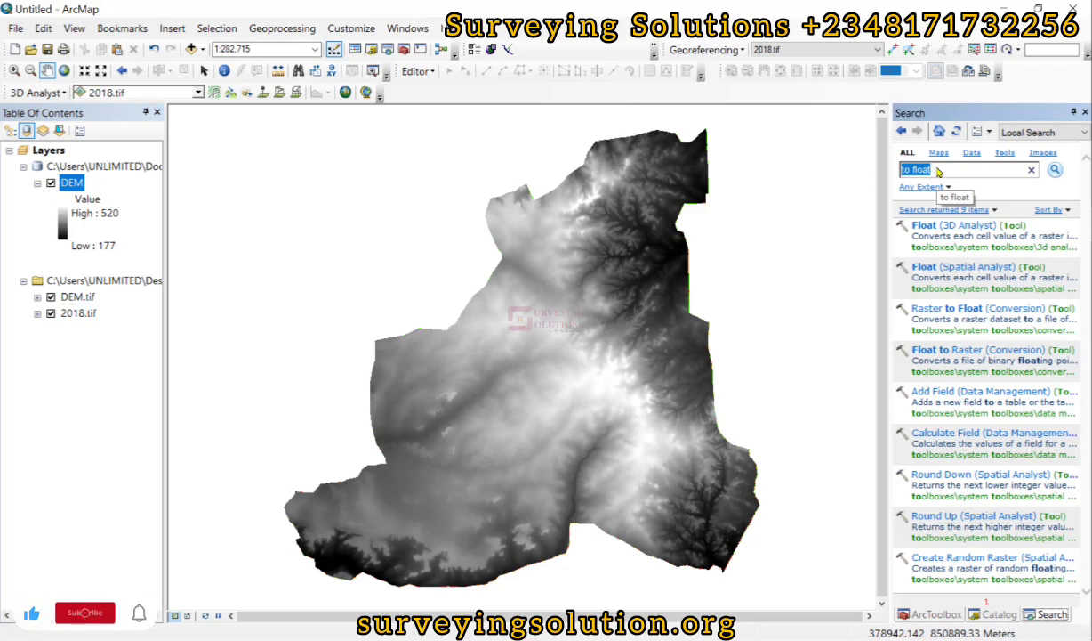
{"action": "type", "text": "E"}
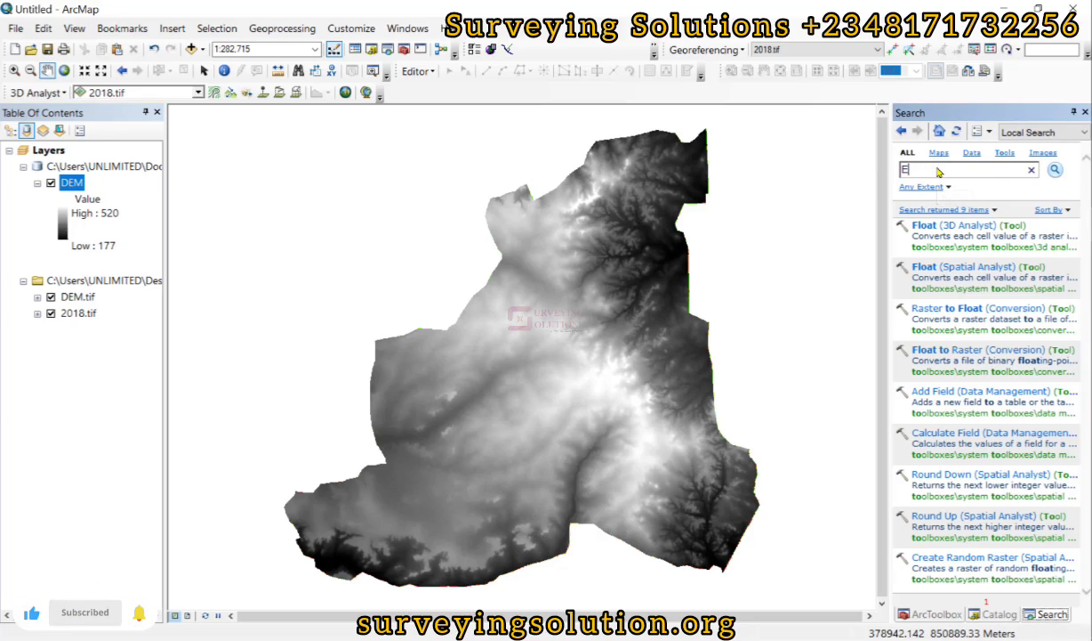
{"action": "type", "text": "XTRACT"}
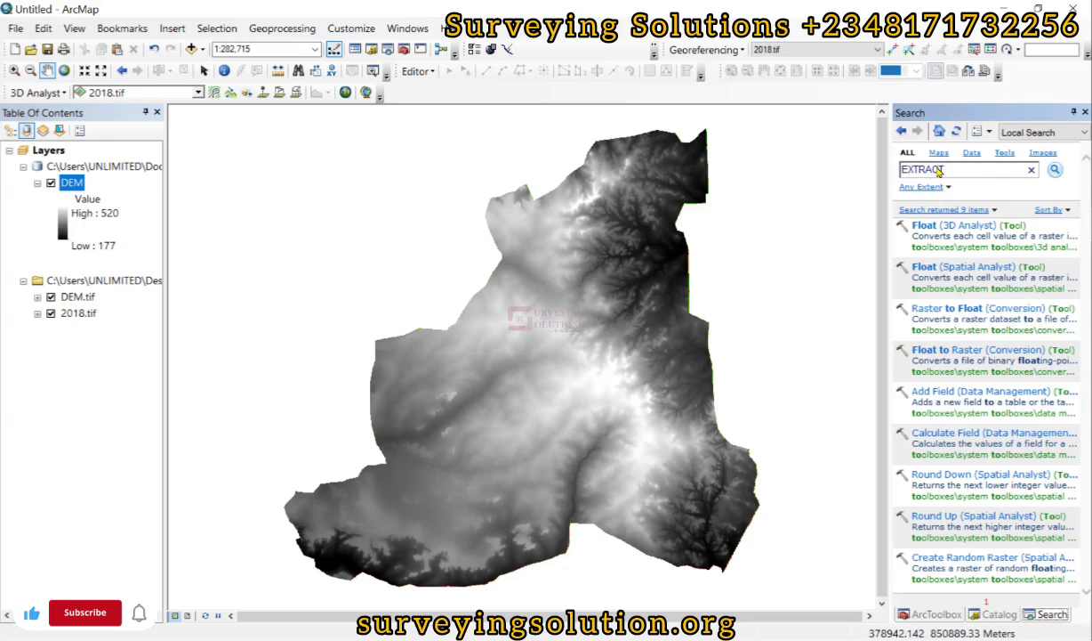
{"action": "type", "text": " BY MASK"}
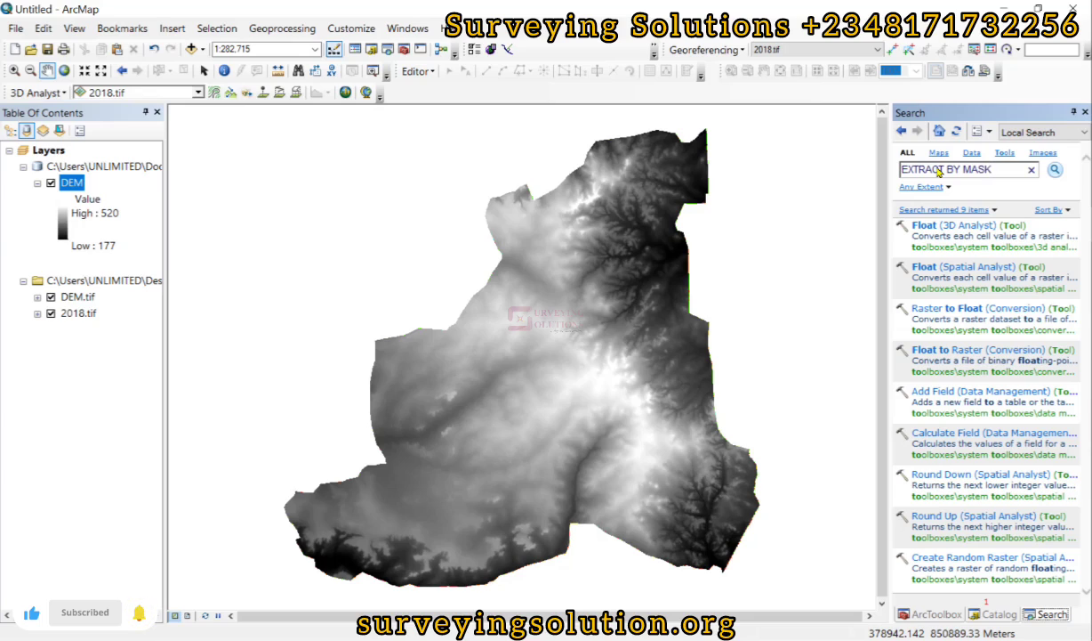
{"action": "key", "text": "Return"}
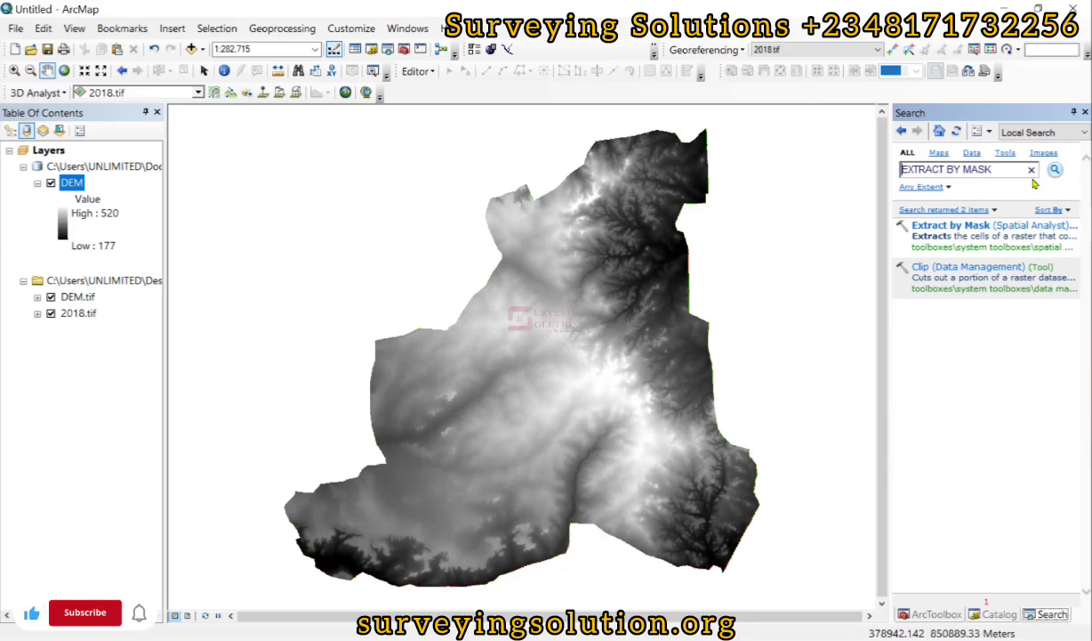
{"action": "left_click", "coordinate": [951, 228]}
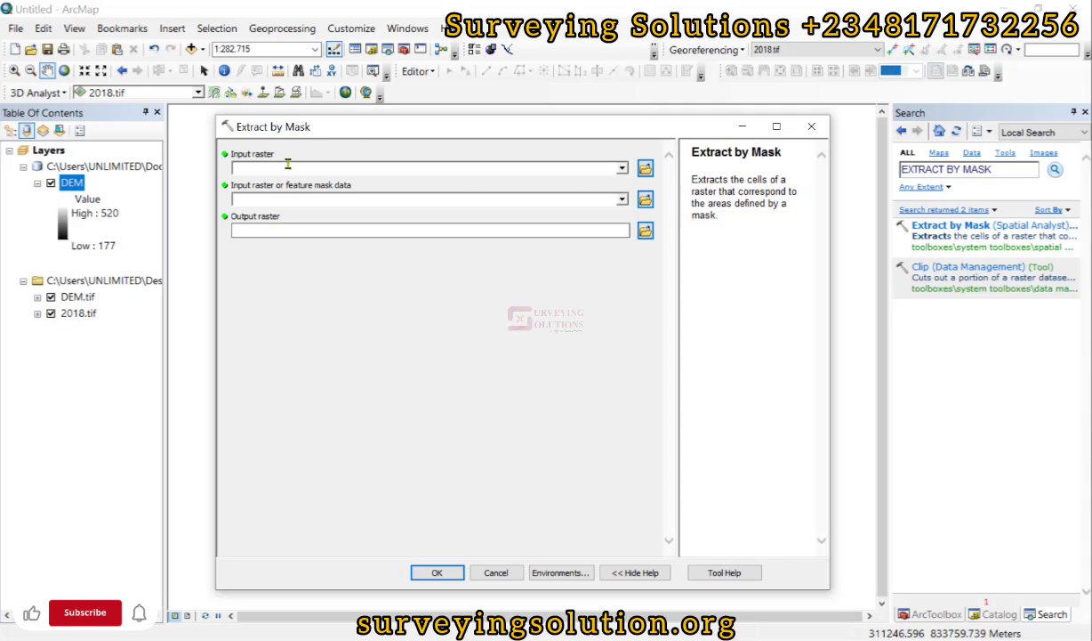
- Set the floating-point DEM as the input raster and 2018.tif as the mask data, and place the cursor in the output raster name
{"action": "left_click", "coordinate": [622, 168]}
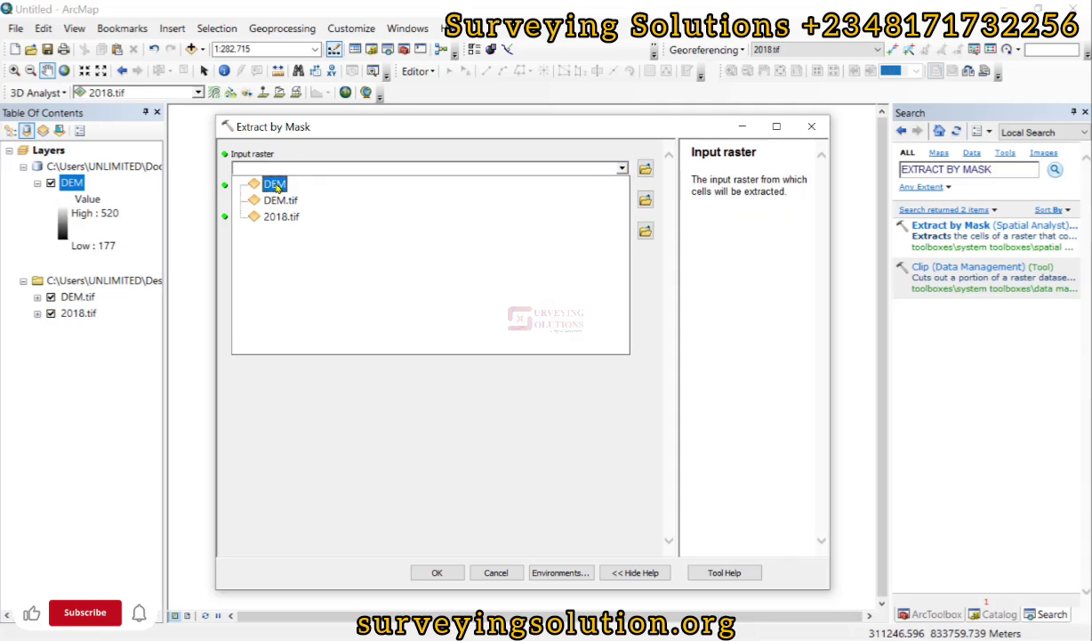
{"action": "left_click", "coordinate": [242, 183]}
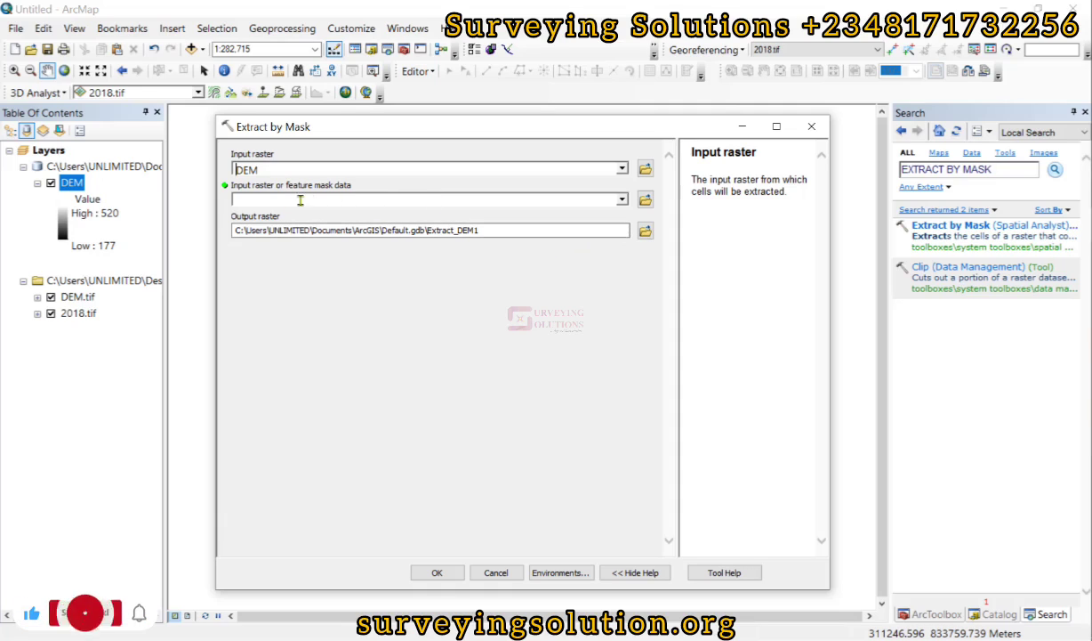
{"action": "left_click", "coordinate": [622, 200]}
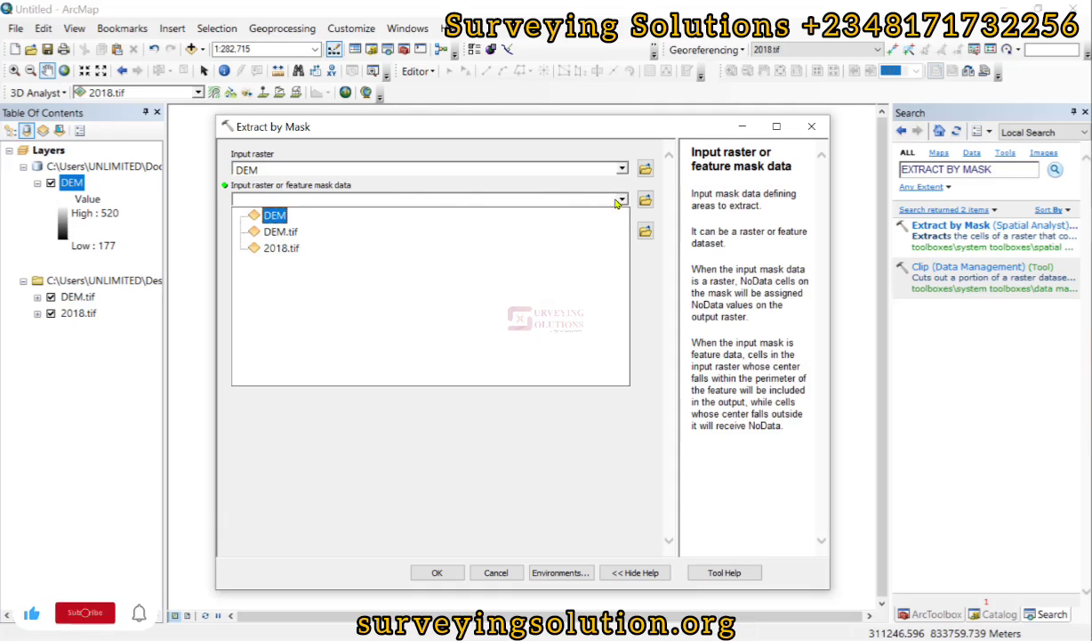
{"action": "left_click", "coordinate": [255, 251]}
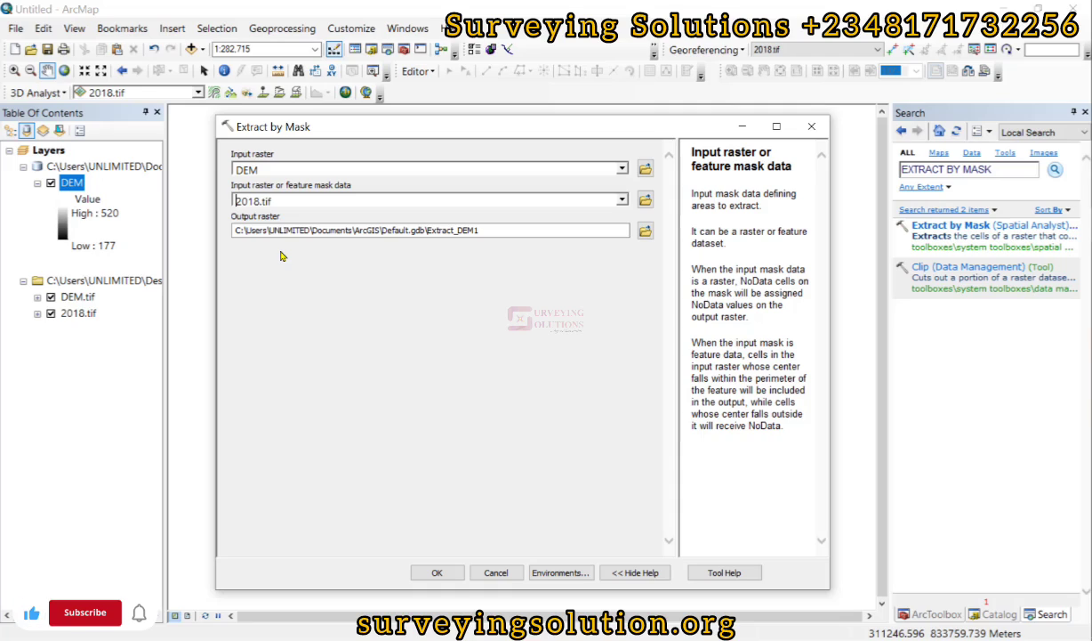
{"action": "left_click", "coordinate": [428, 231]}
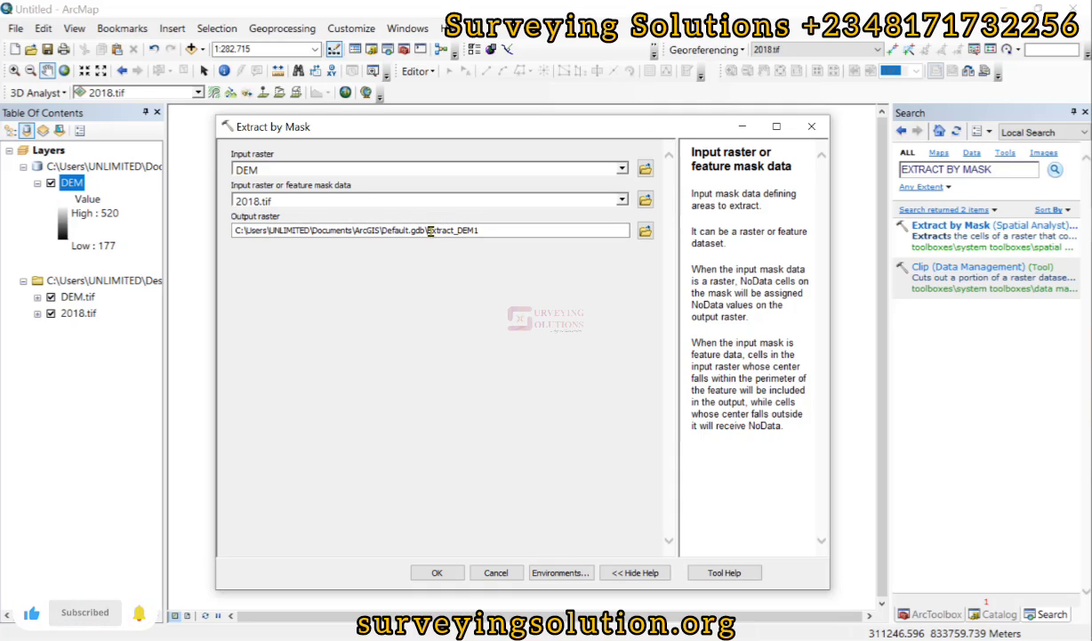
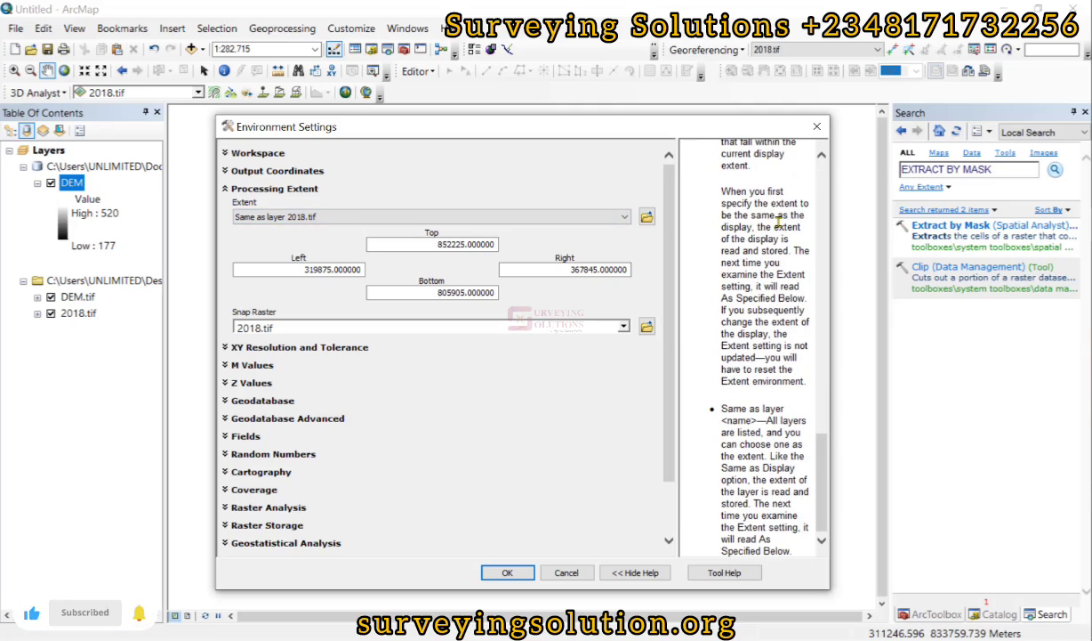
- Set the raster analysis cell size to 30, using the As Specified Below option, in the environment settings
{"action": "scroll", "coordinate": [779, 222], "scroll_direction": "up", "scroll_amount": 10}
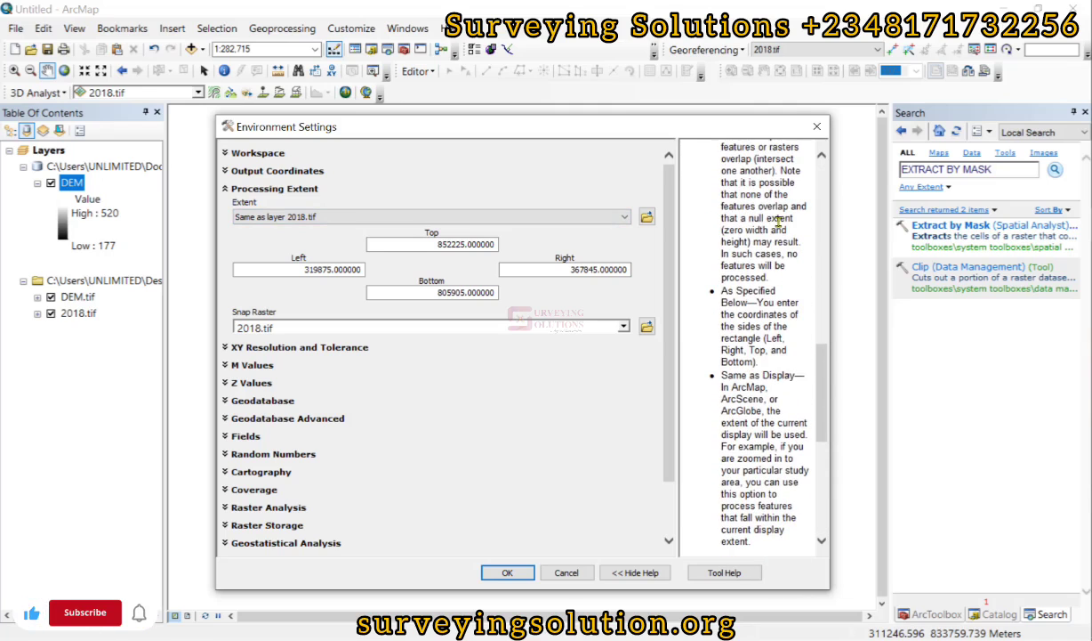
{"action": "scroll", "coordinate": [778, 222], "scroll_direction": "up", "scroll_amount": 15}
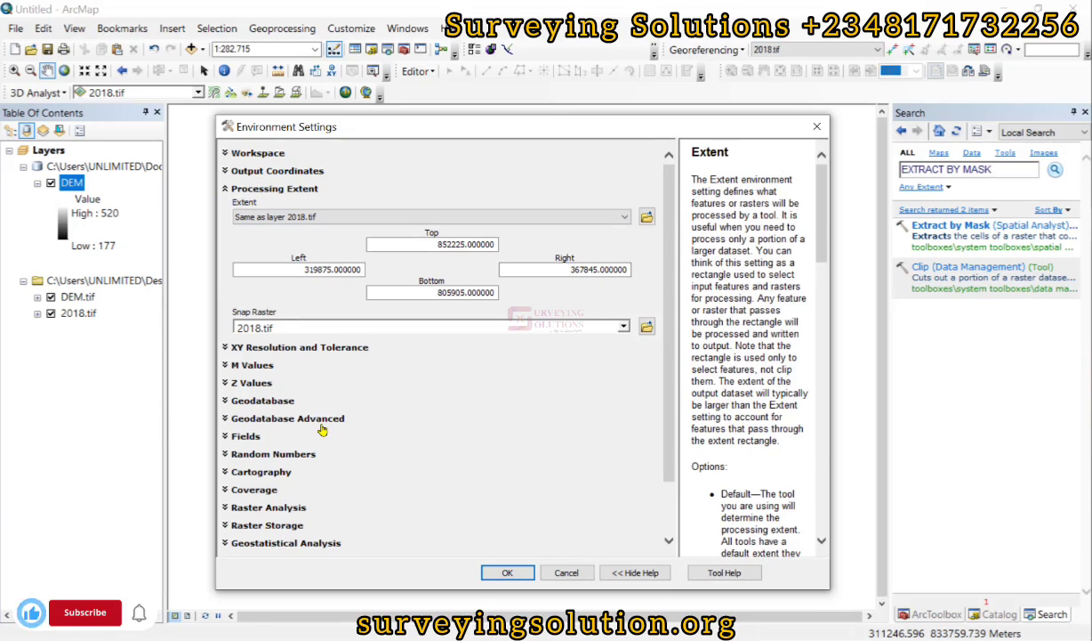
{"action": "scroll", "coordinate": [305, 410], "scroll_direction": "down", "scroll_amount": 3}
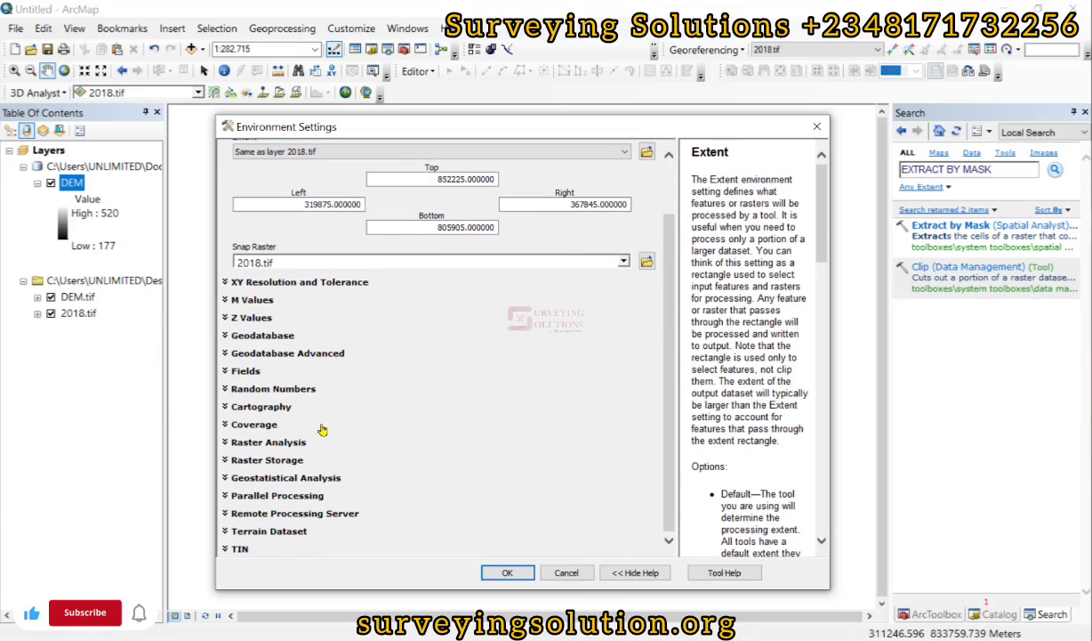
{"action": "left_click", "coordinate": [225, 445]}
{"action": "scroll", "coordinate": [463, 378], "scroll_direction": "down", "scroll_amount": 3}
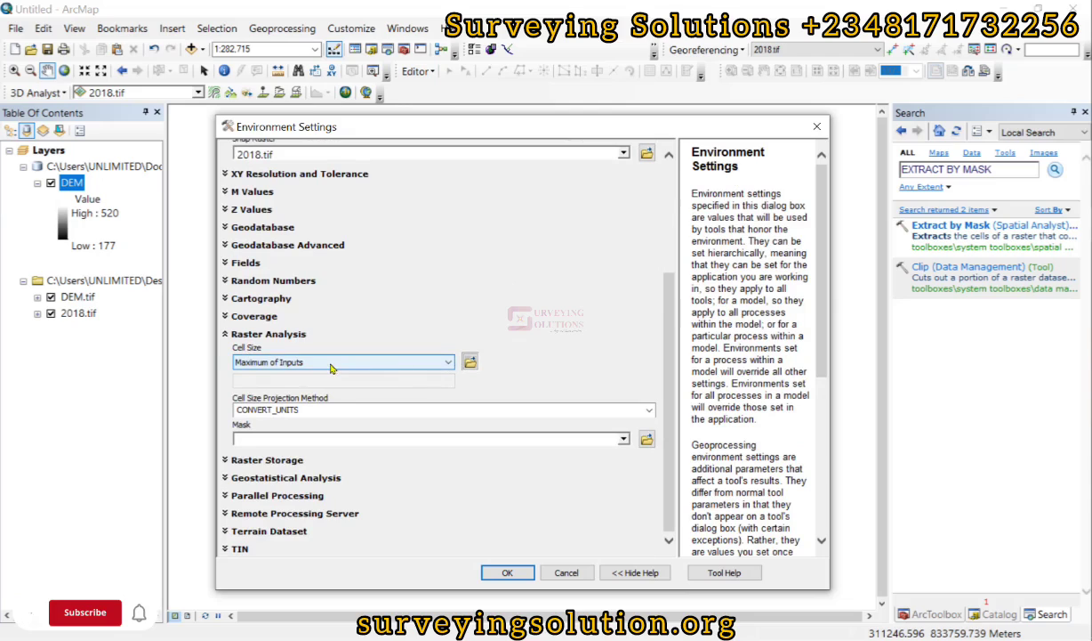
{"action": "left_click", "coordinate": [388, 362]}
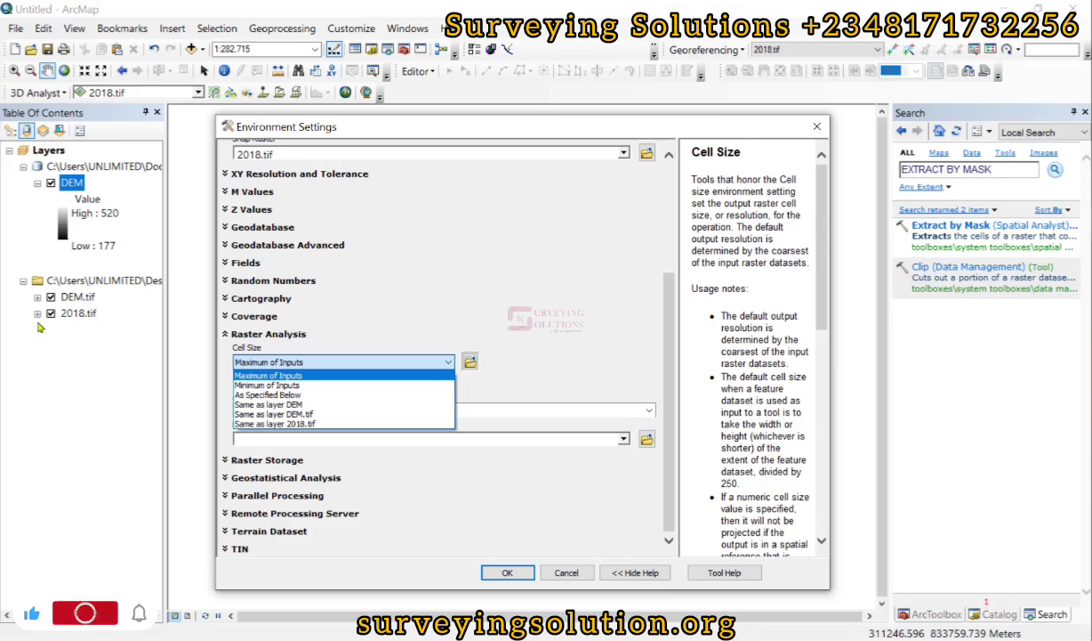
{"action": "left_click", "coordinate": [289, 395]}
{"action": "double_click", "coordinate": [445, 380]}
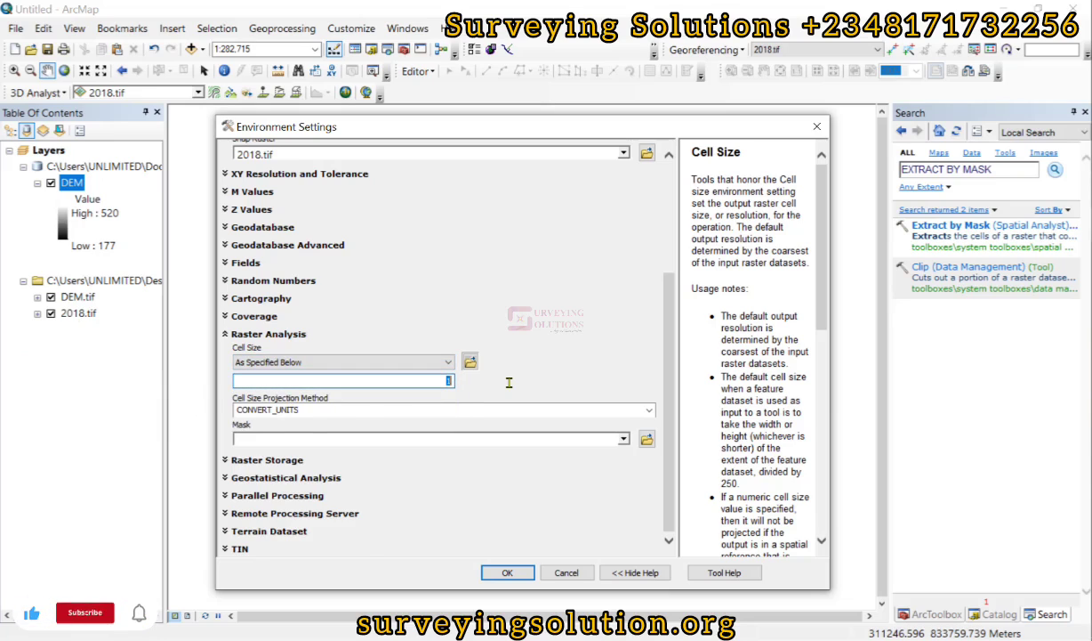
{"action": "type", "text": "30"}
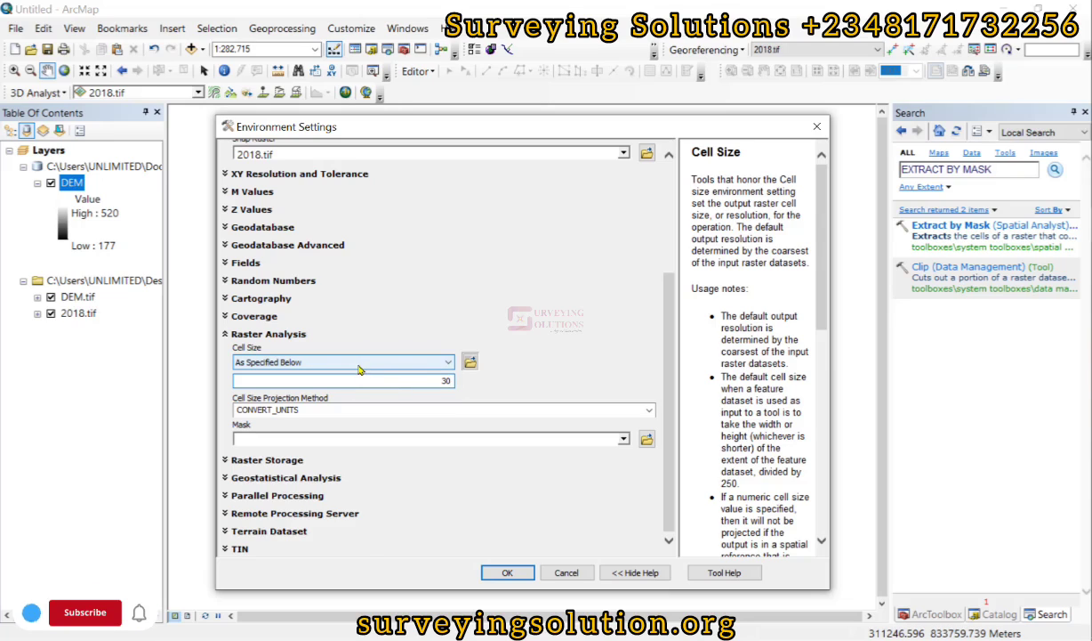
{"action": "left_click", "coordinate": [447, 382]}
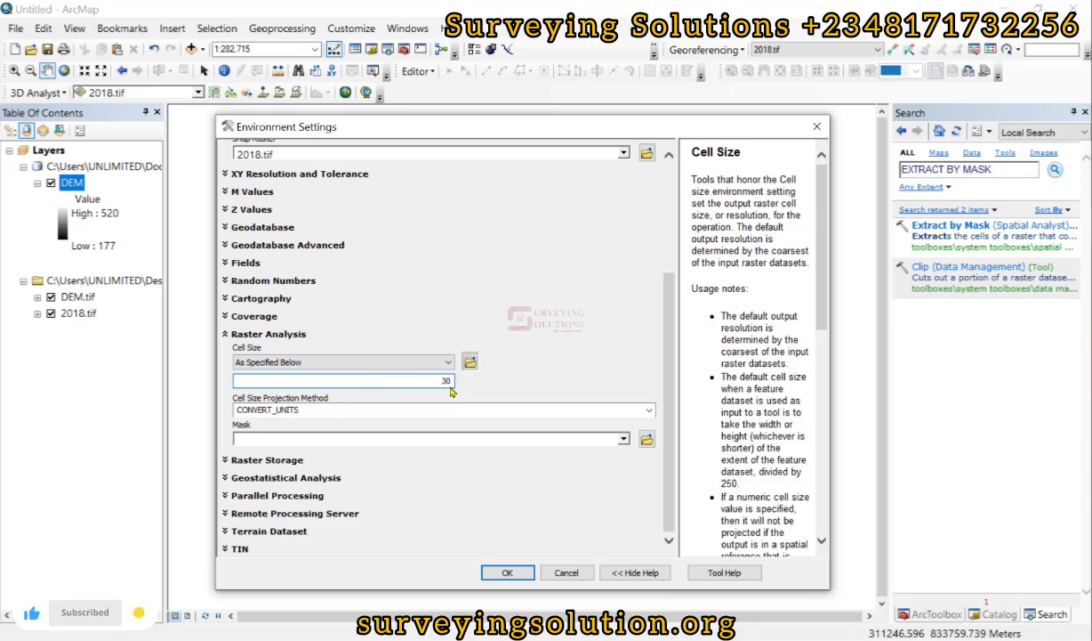
- Set the raster analysis mask to 2018.tif in the environment settings and run Extract by Mask on the DEM
{"action": "left_click", "coordinate": [258, 439]}
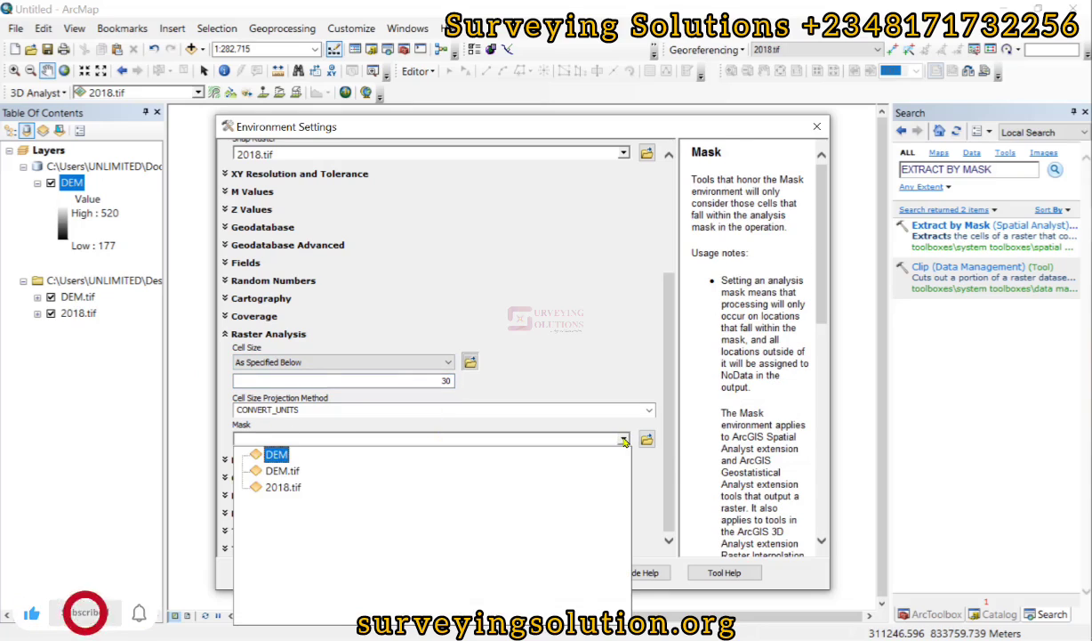
{"action": "left_click", "coordinate": [276, 487]}
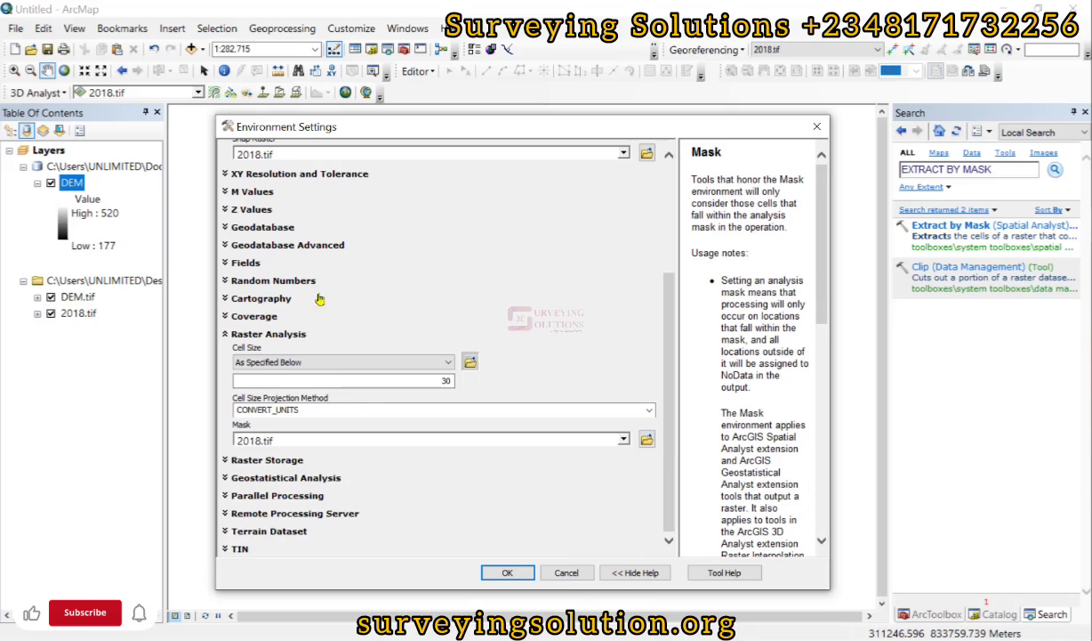
{"action": "left_click", "coordinate": [230, 264]}
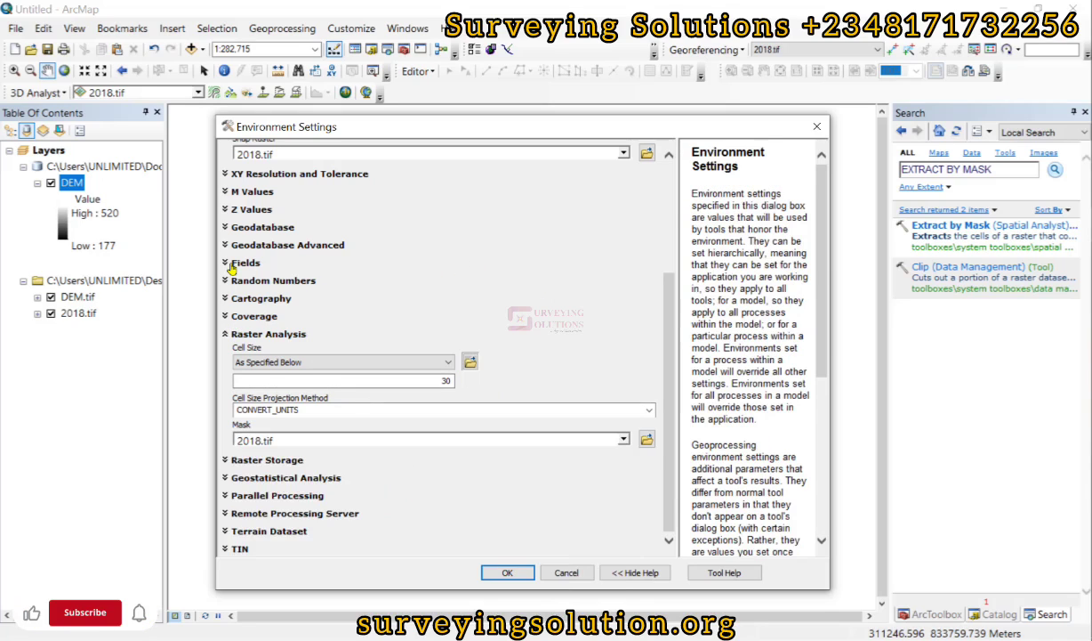
{"action": "scroll", "coordinate": [242, 231], "scroll_direction": "up", "scroll_amount": 3}
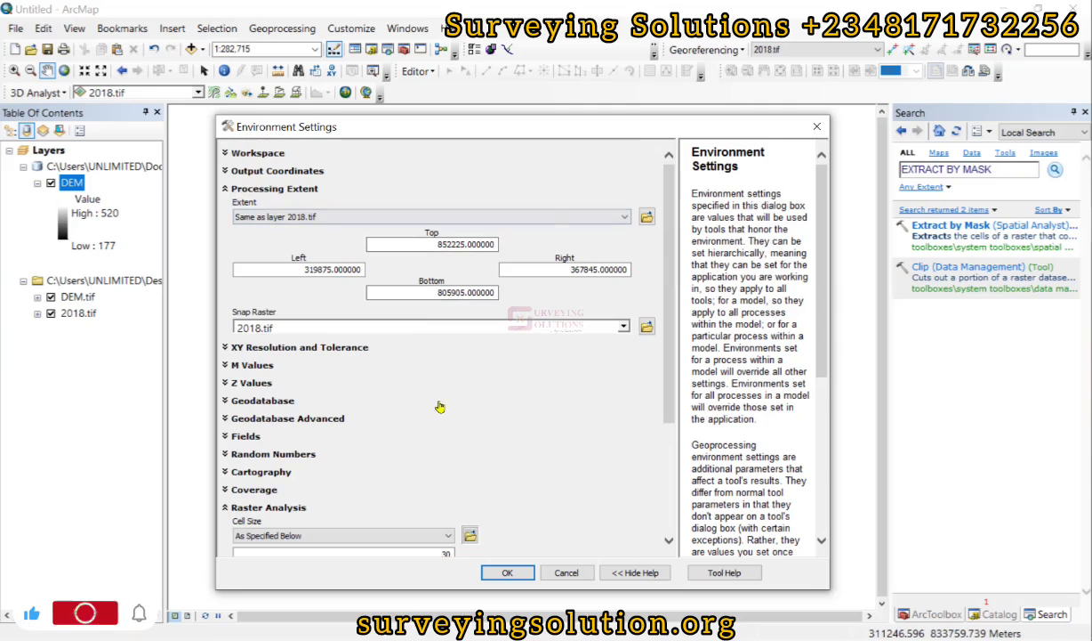
{"action": "scroll", "coordinate": [264, 339], "scroll_direction": "down", "scroll_amount": 4}
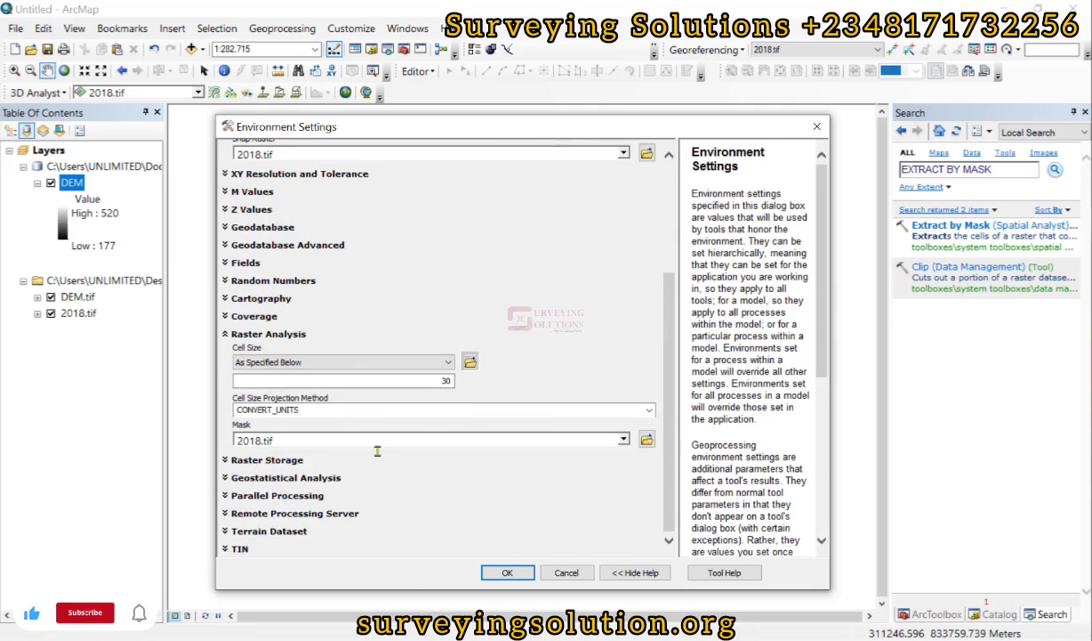
{"action": "left_click", "coordinate": [507, 572]}
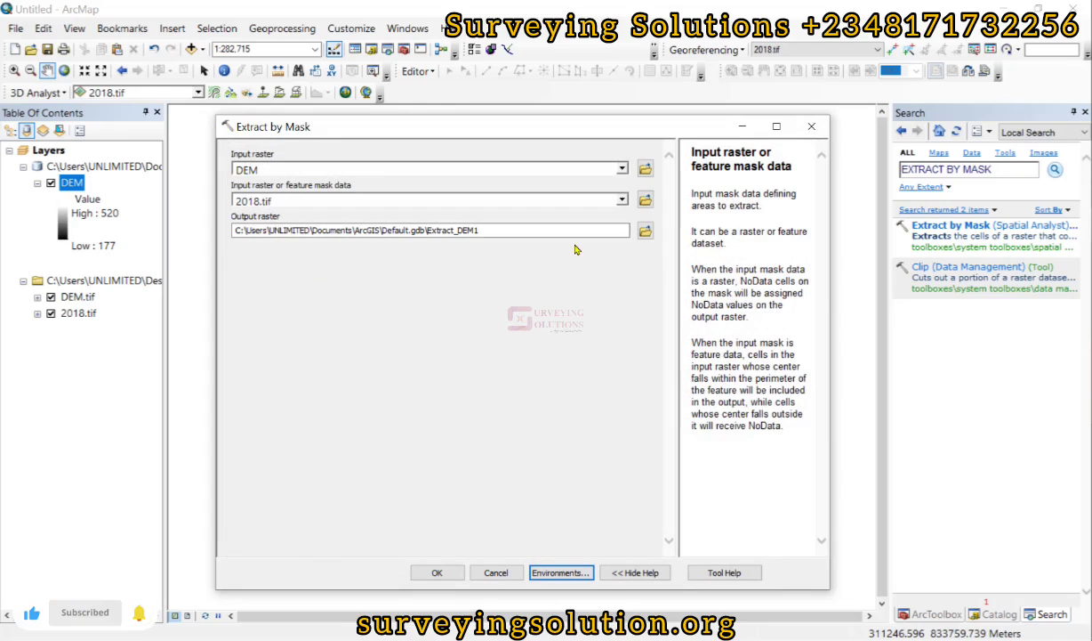
{"action": "left_click", "coordinate": [436, 573]}
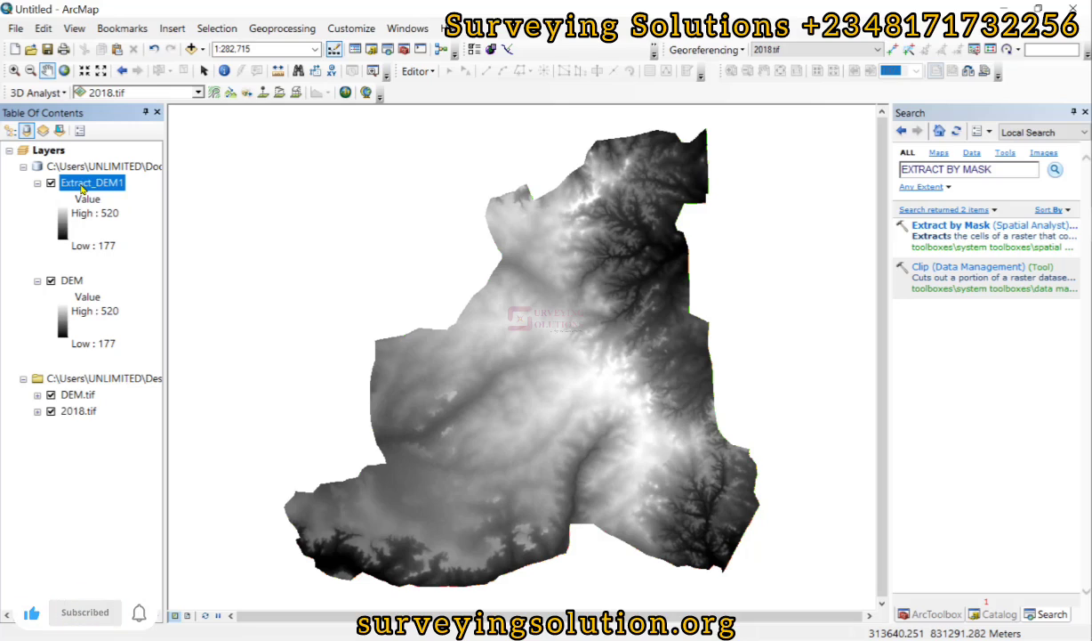
- Copy the columns and rows value, 1599, 1544, from the 2018.tif layer properties into a blank Notepad file
{"action": "left_click", "coordinate": [77, 410]}
{"action": "right_click", "coordinate": [78, 410]}
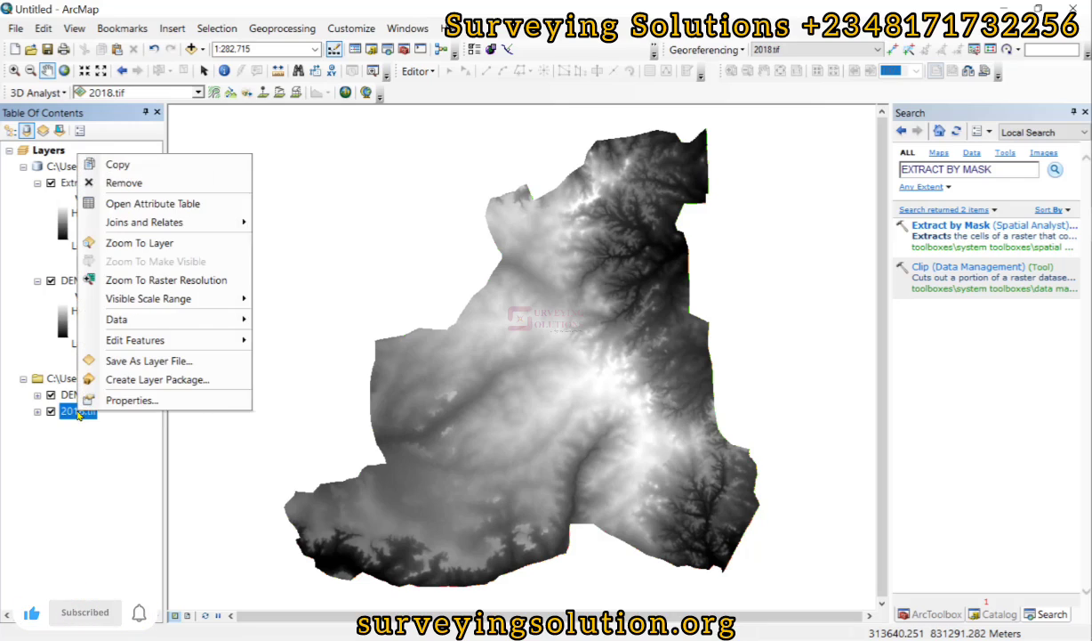
{"action": "left_click", "coordinate": [142, 400]}
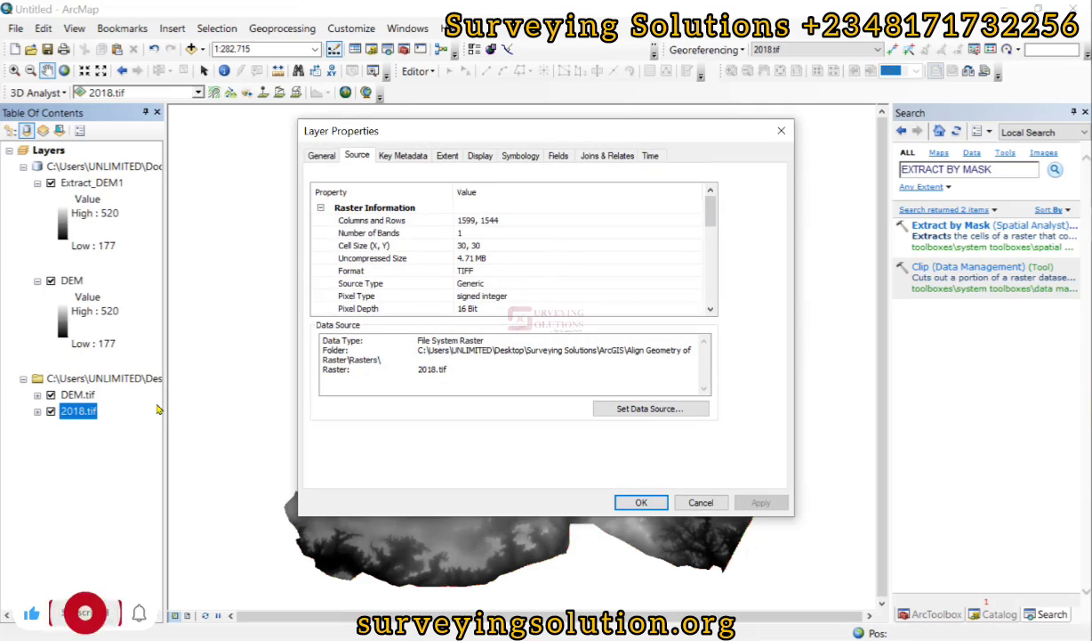
{"action": "left_click", "coordinate": [464, 222]}
{"action": "key", "text": "ctrl+c"}
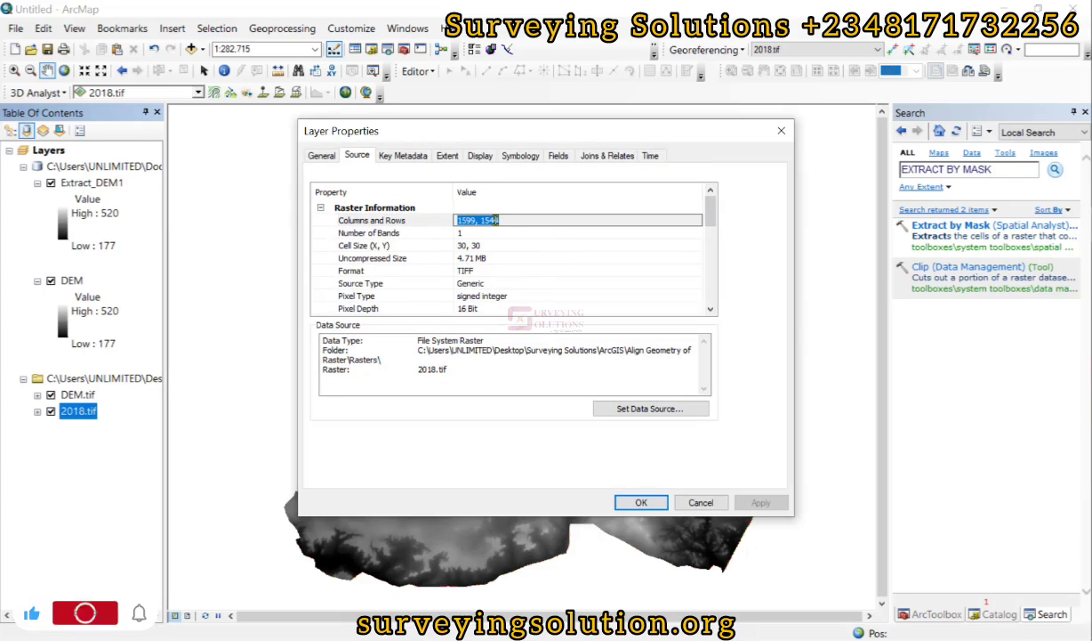
{"action": "key", "text": "alt+Tab"}
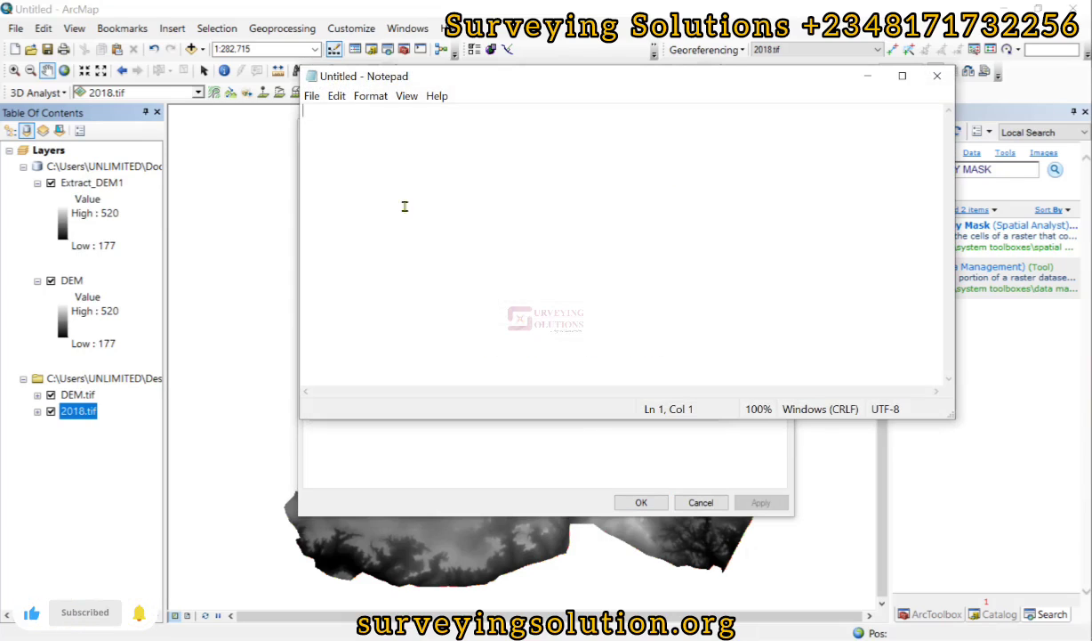
{"action": "right_click", "coordinate": [395, 147]}
{"action": "left_click", "coordinate": [438, 207]}
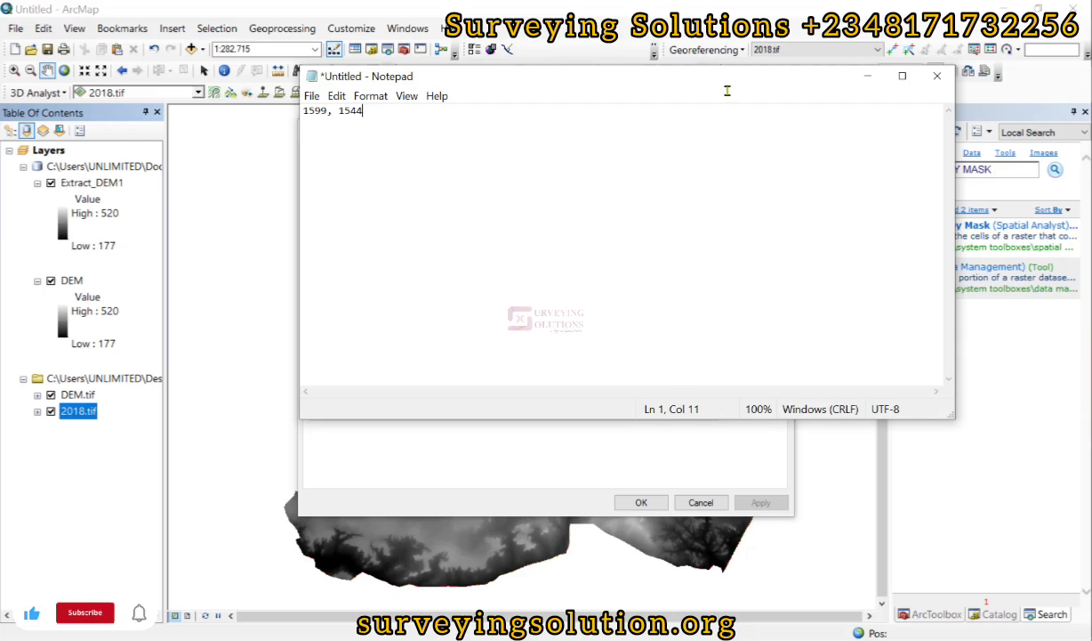
{"action": "left_click", "coordinate": [870, 78]}
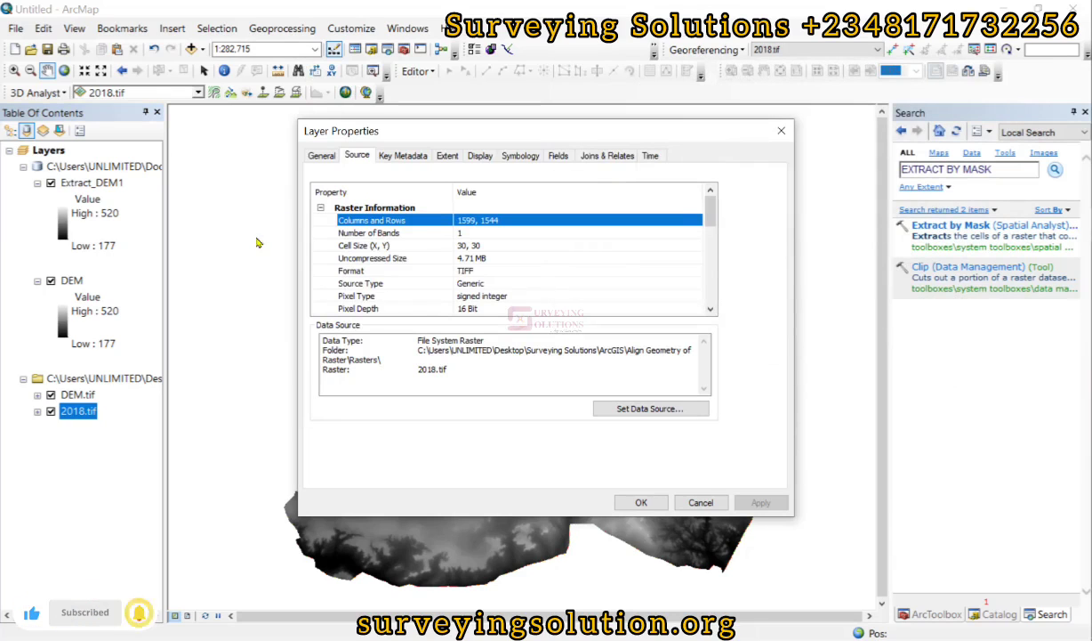
- Record the cell size of 2018.tif as 30, 30 in Notepad, below the columns and rows
{"action": "left_click", "coordinate": [471, 247]}
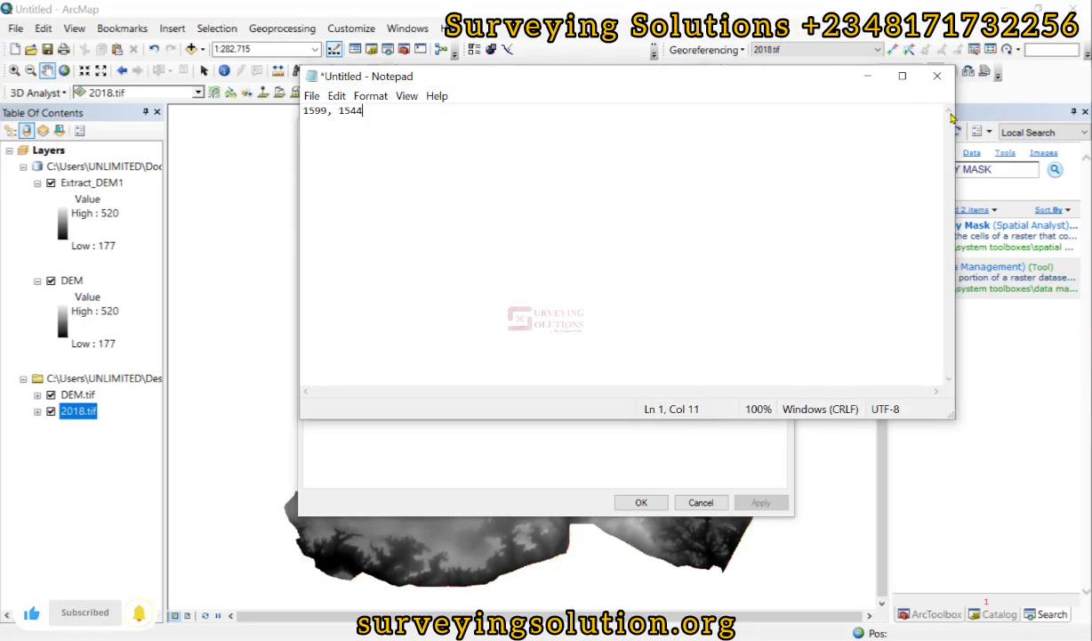
{"action": "type", "text": "30, 30"}
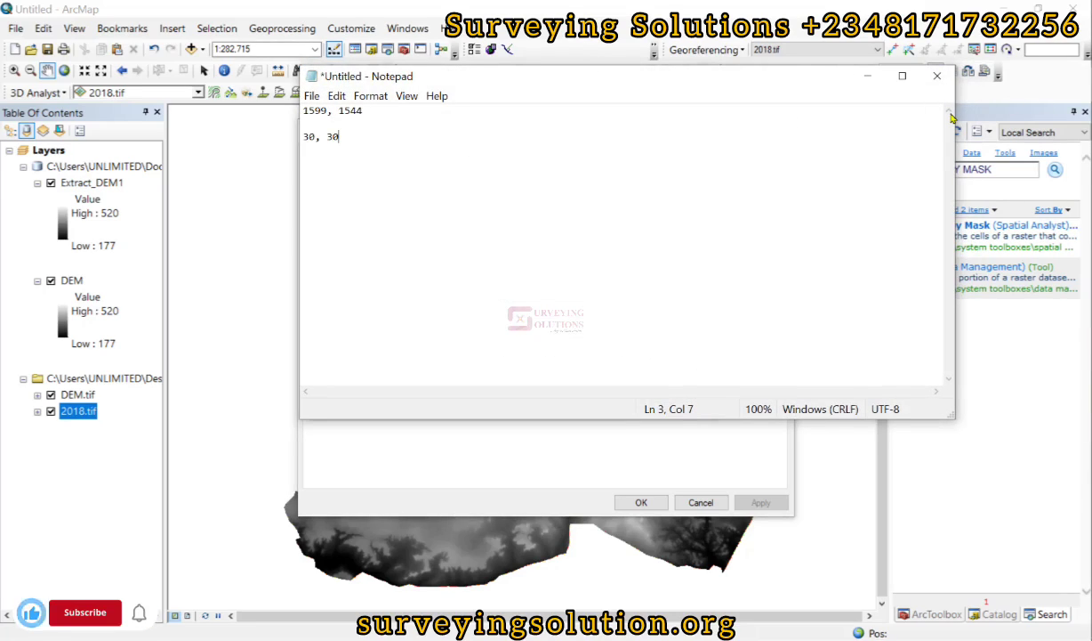
{"action": "left_click", "coordinate": [867, 75]}
- Record the last two digits of 2018.tif's top, left, right and bottom extents in Notepad as 25, 75, 45 and 05 on separate lines
{"action": "scroll", "coordinate": [494, 294], "scroll_direction": "down", "scroll_amount": 2}
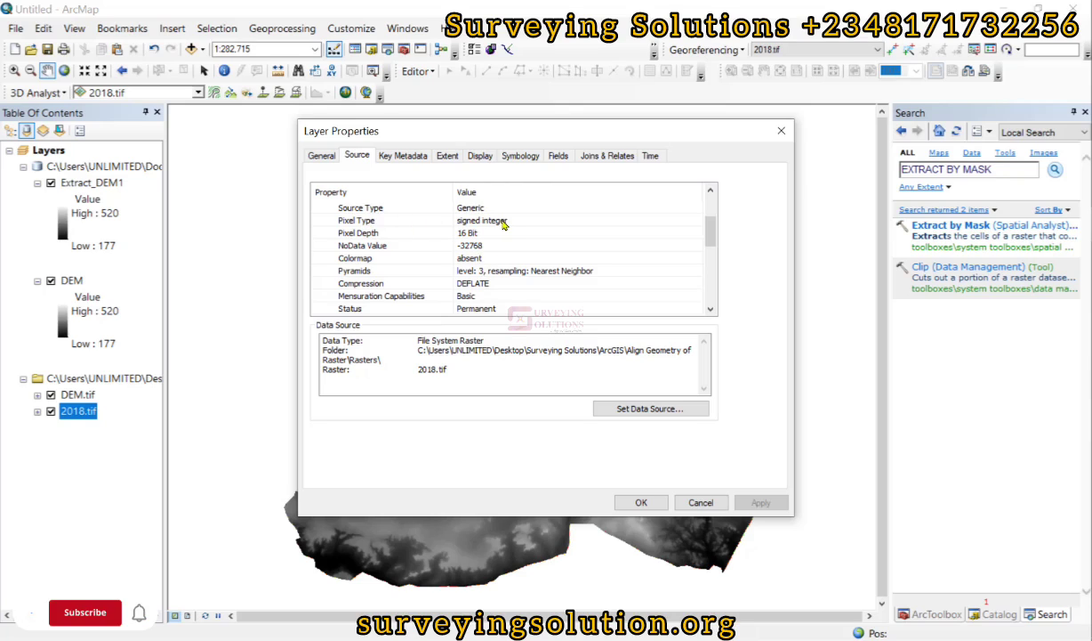
{"action": "scroll", "coordinate": [503, 225], "scroll_direction": "down", "scroll_amount": 2}
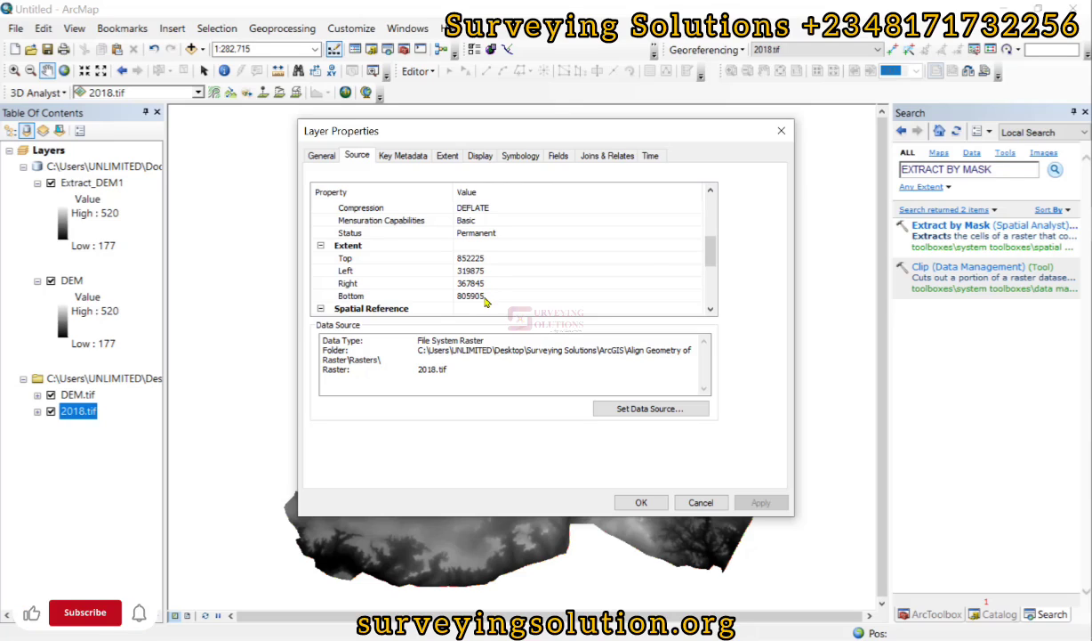
{"action": "key", "text": "alt+Tab"}
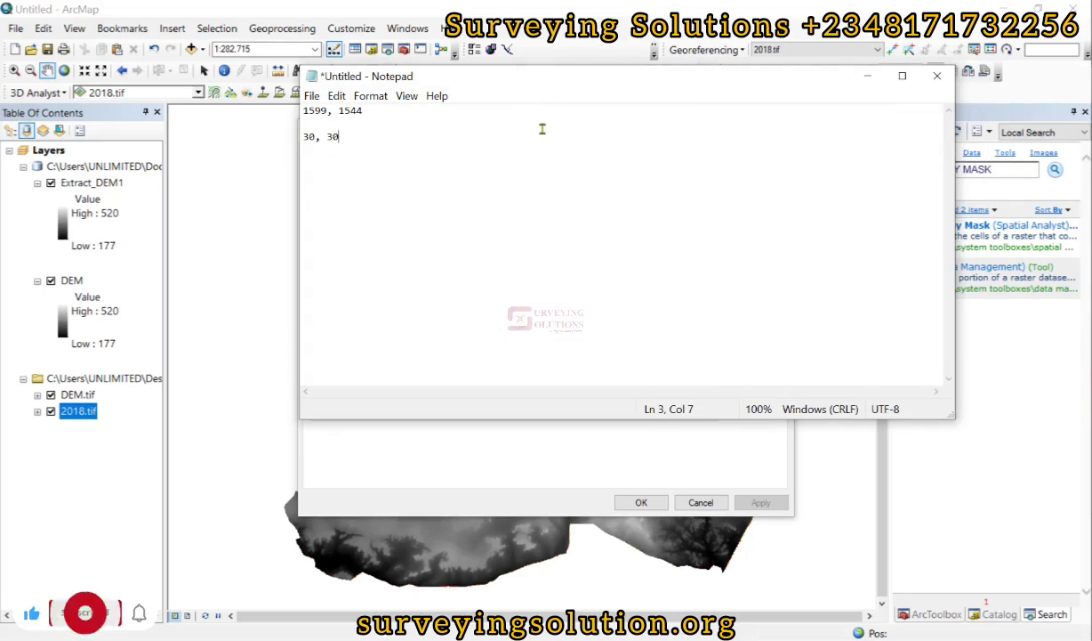
{"action": "left_click_drag", "start_coordinate": [550, 94], "coordinate": [549, 352]}
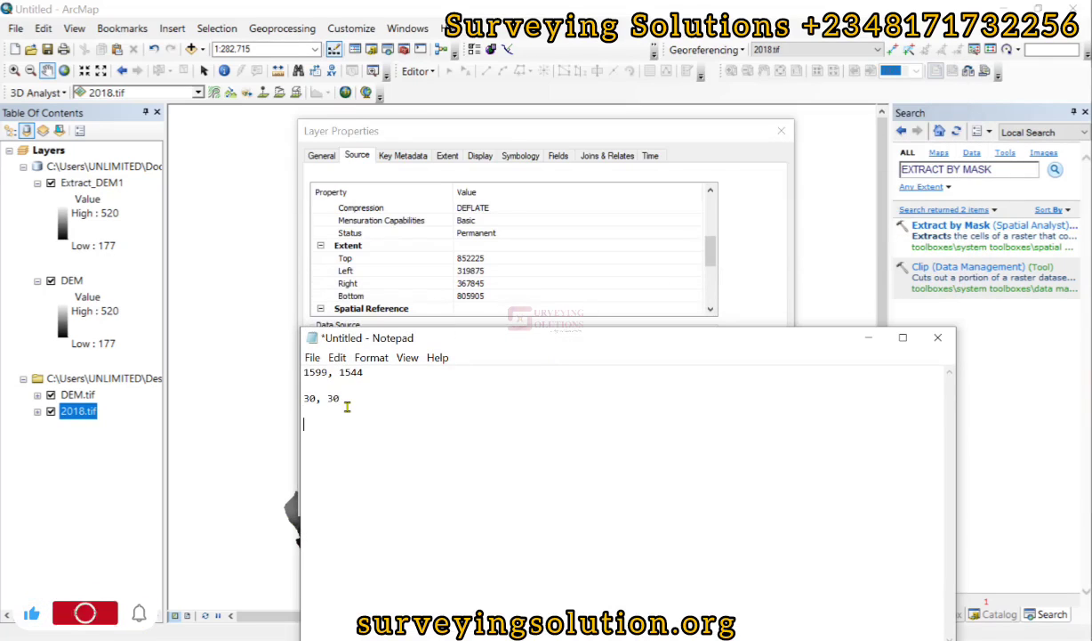
{"action": "type", "text": "2"}
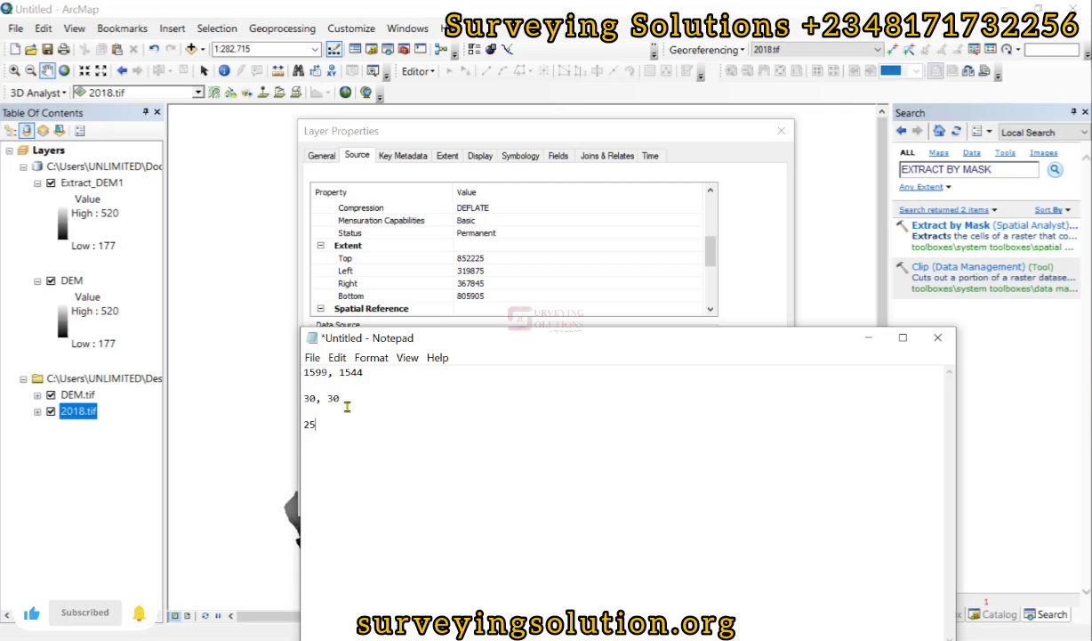
{"action": "type", "text": "5"}
{"action": "key", "text": "Return"}
{"action": "type", "text": "75"}
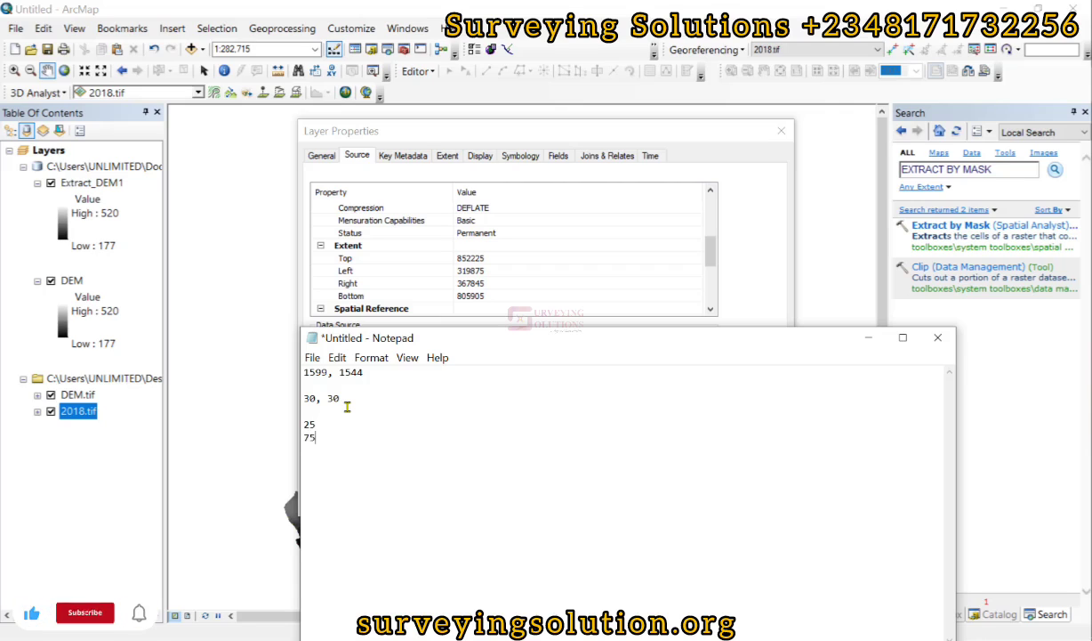
{"action": "key", "text": "Return"}
{"action": "type", "text": "45 "}
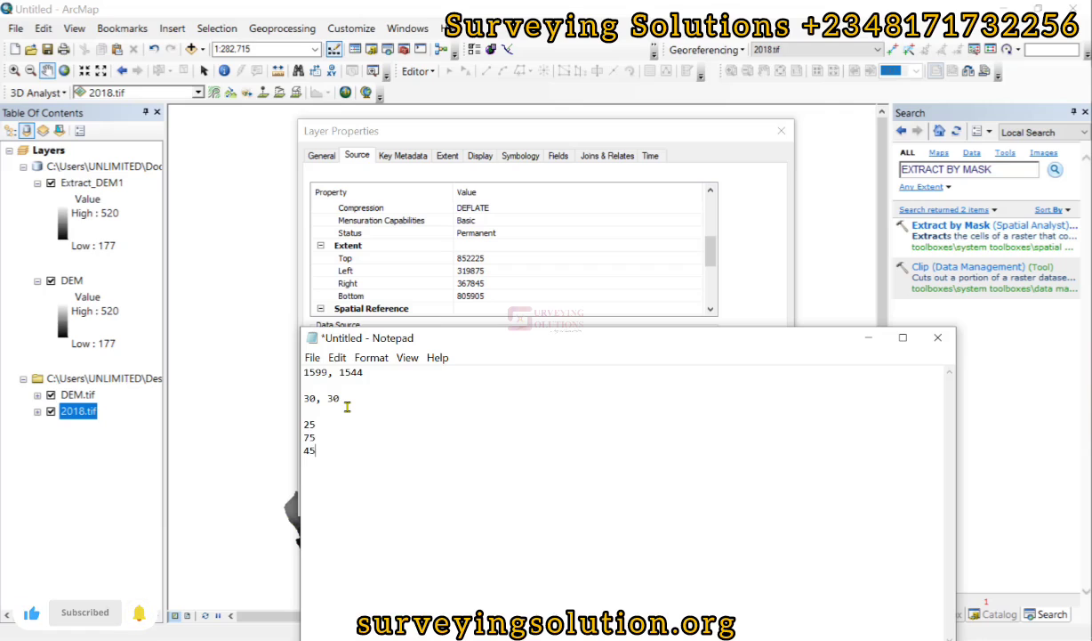
{"action": "type", "text": "05"}
{"action": "left_click", "coordinate": [866, 337]}
{"action": "scroll", "coordinate": [436, 258], "scroll_direction": "down", "scroll_amount": 1}
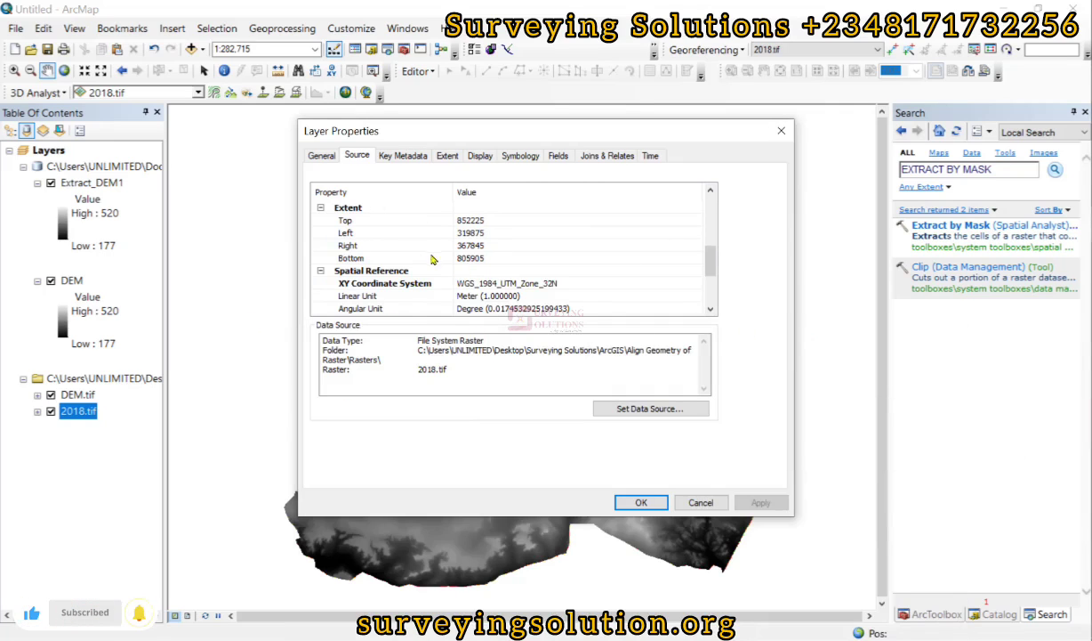